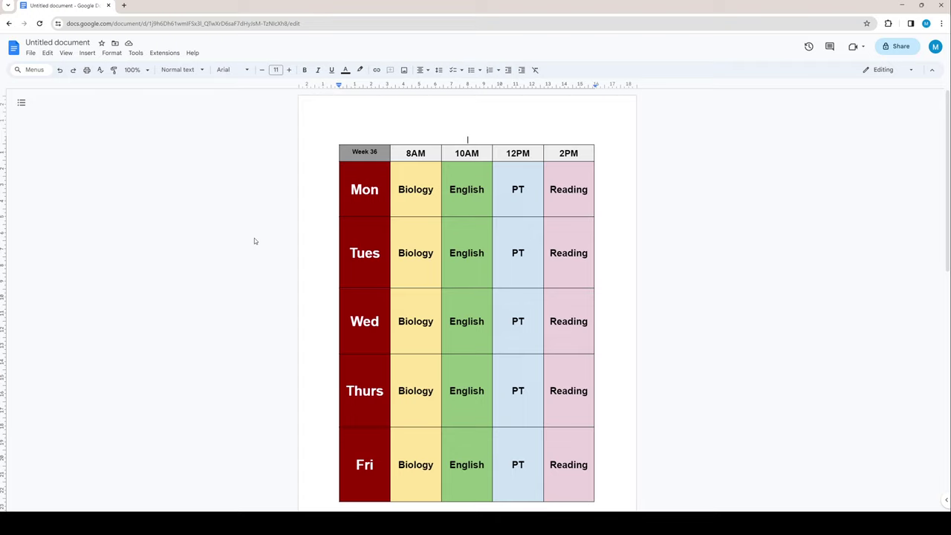
# - Insert a table of 5 columns by 6 rows on the blank page after the existing timetable
pyautogui.scroll(-5, 254, 241)
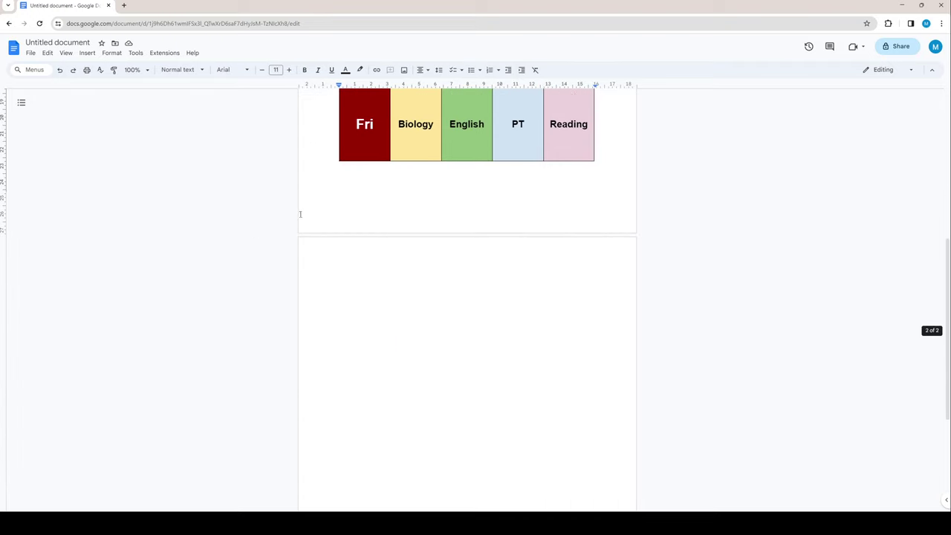
pyautogui.scroll(-2, 282, 216)
pyautogui.click(384, 185)
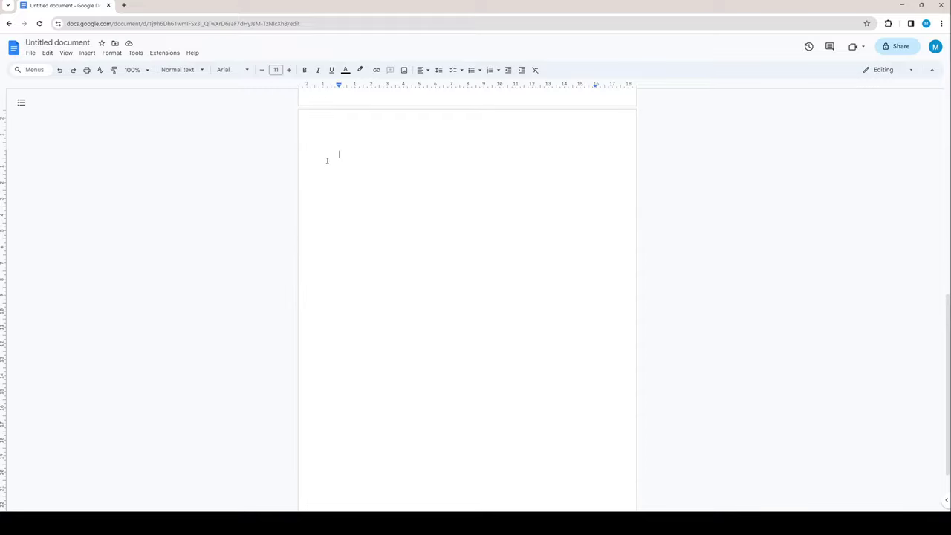
pyautogui.click(87, 53)
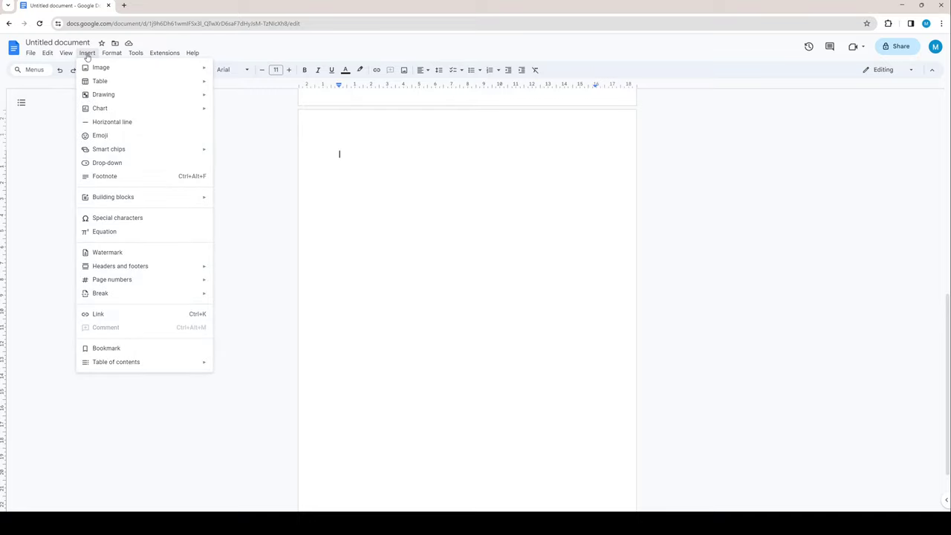
pyautogui.moveTo(111, 82)
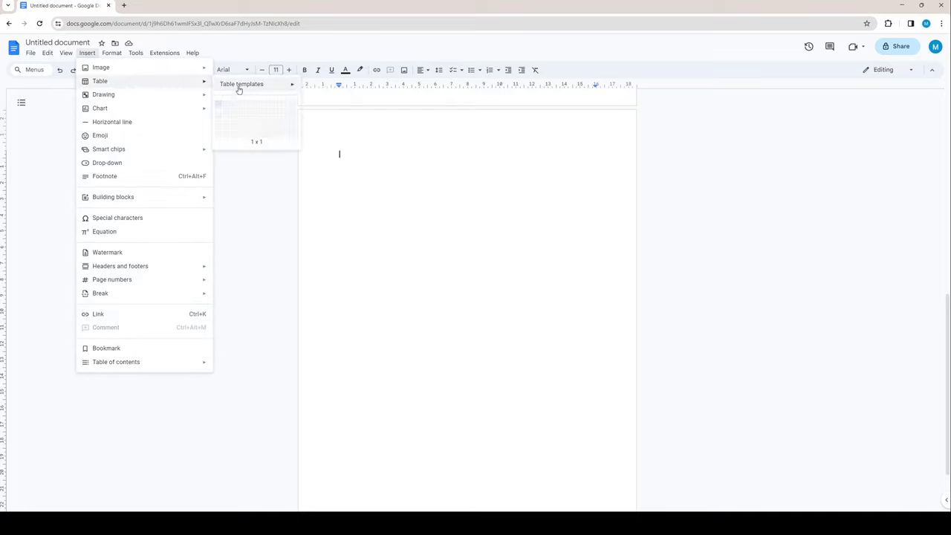
pyautogui.moveTo(236, 88)
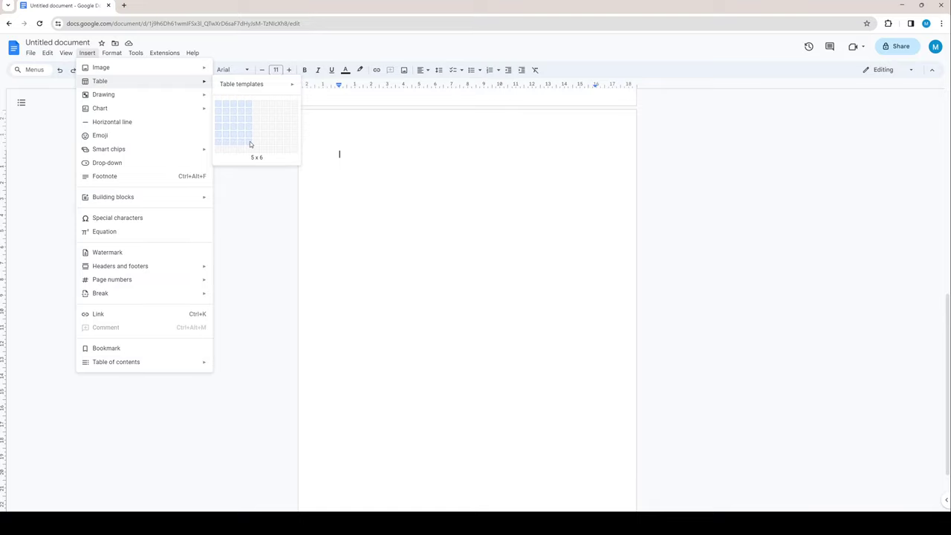
pyautogui.click(252, 144)
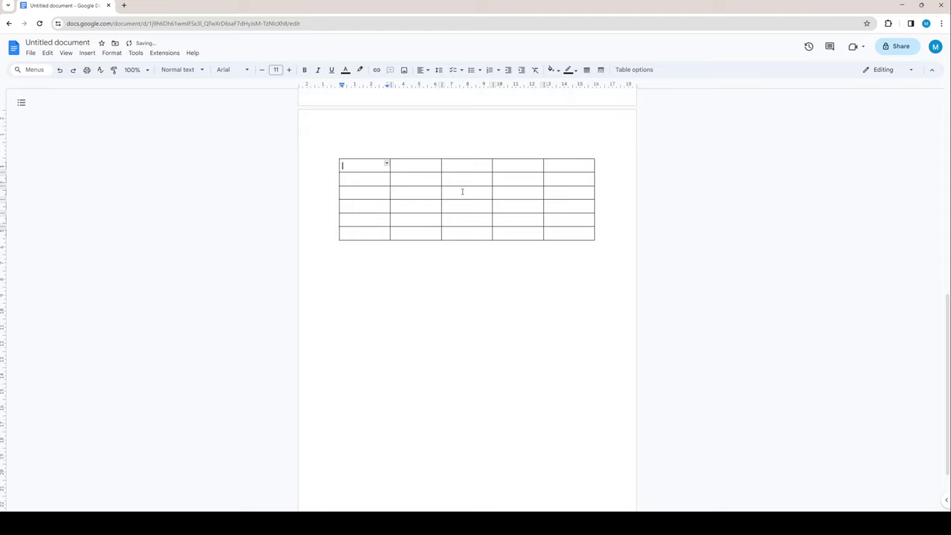
# - Enter the times 8AM, 10AM, 12PM and 2PM across the table's first row, starting in the second column
pyautogui.click(414, 165)
pyautogui.write('8AM')
pyautogui.click(466, 164)
pyautogui.write('10AM')
pyautogui.click(511, 164)
pyautogui.write('12PM')
pyautogui.click(565, 166)
pyautogui.write('2PM')
pyautogui.click(454, 165)
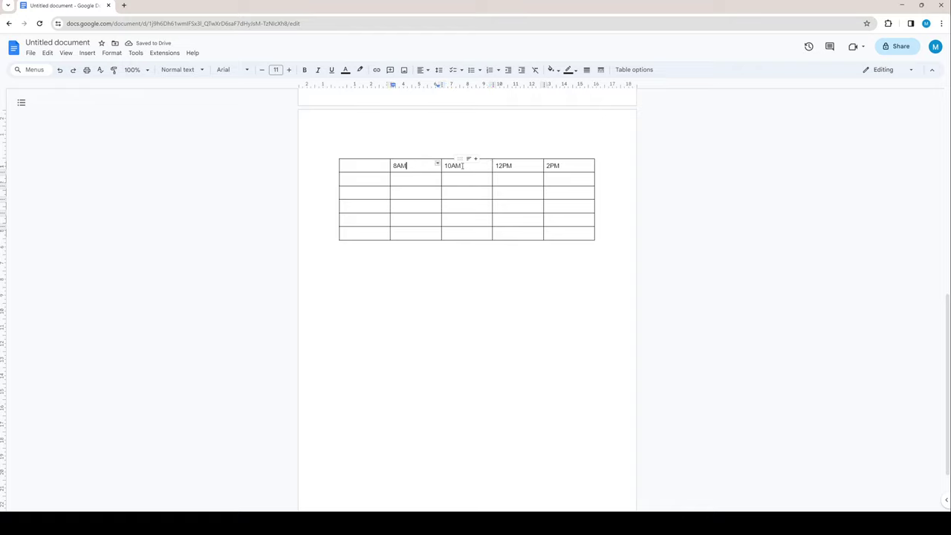
pyautogui.click(513, 165)
pyautogui.click(578, 168)
pyautogui.click(405, 182)
pyautogui.click(413, 166)
# - Enter the weekdays Mon, Tues, Wed, Thurs and Fri down the first column, below the empty corner cell
pyautogui.click(362, 179)
pyautogui.write('Mond')
pyautogui.press('BackSpace')
pyautogui.click(362, 193)
pyautogui.write('Tues')
pyautogui.click(360, 203)
pyautogui.write('Wed')
pyautogui.click(357, 214)
pyautogui.write('Thurs')
pyautogui.click(379, 238)
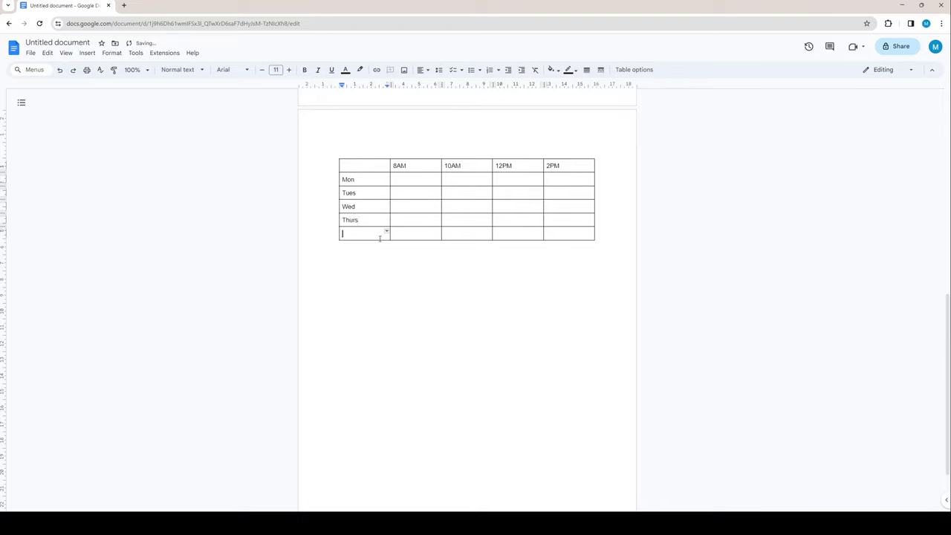
pyautogui.write('Fri')
pyautogui.click(393, 285)
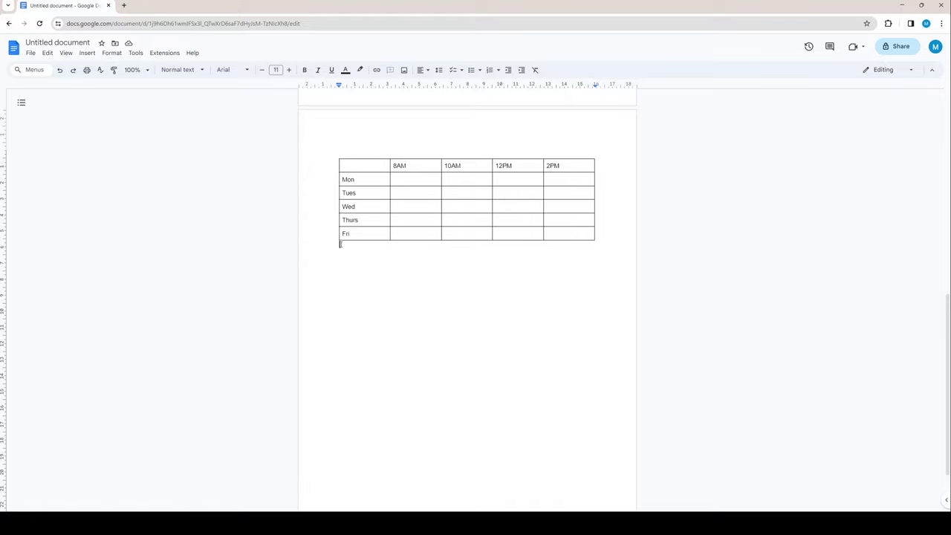
# - Centre-align the text of the entire new table
pyautogui.moveTo(340, 245); pyautogui.dragTo(338, 161)
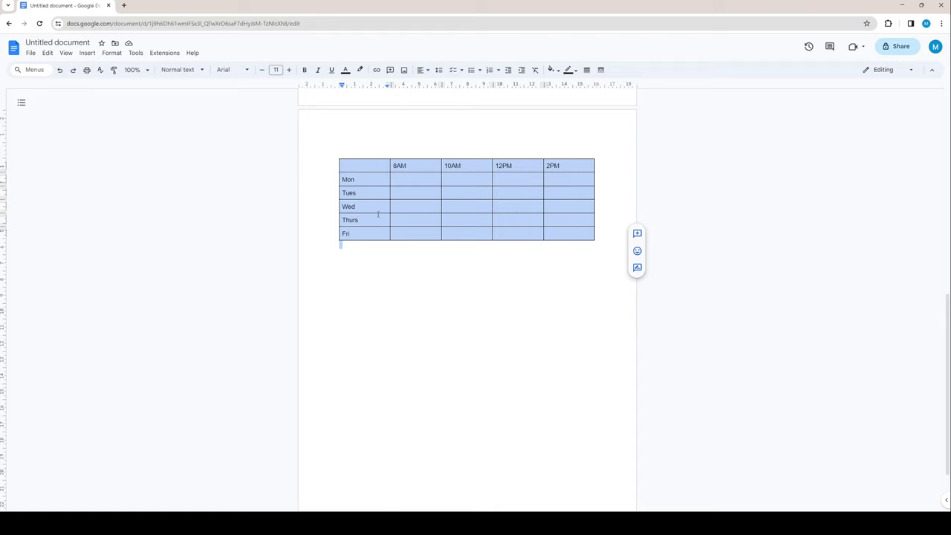
pyautogui.click(428, 70)
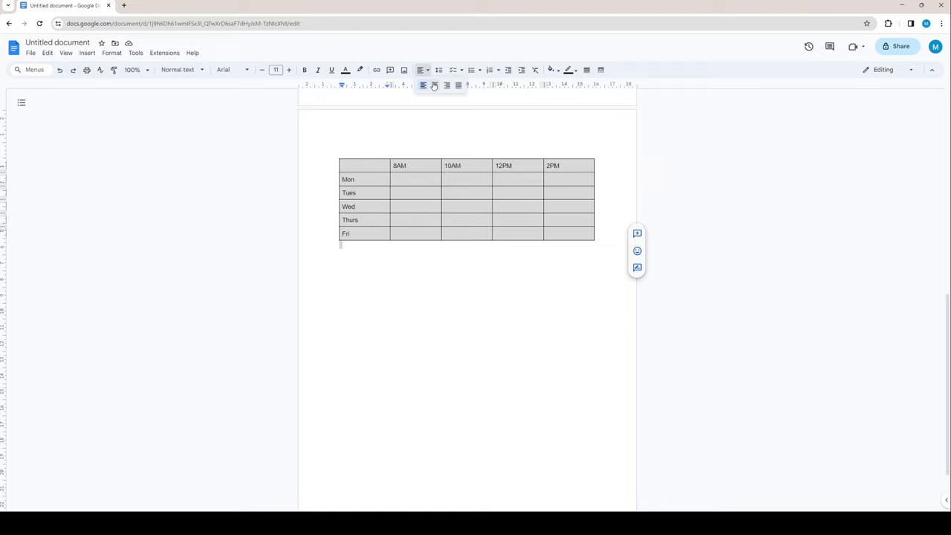
pyautogui.click(435, 85)
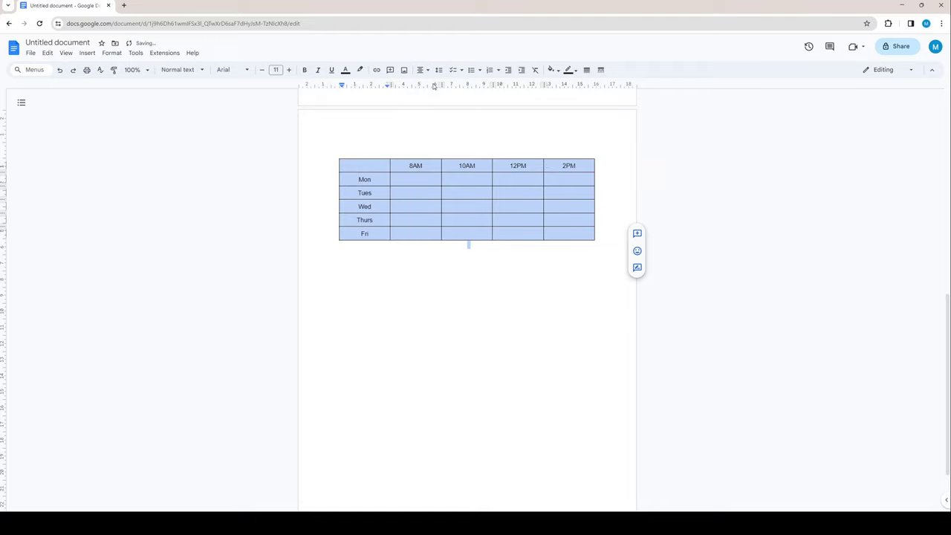
pyautogui.click(442, 295)
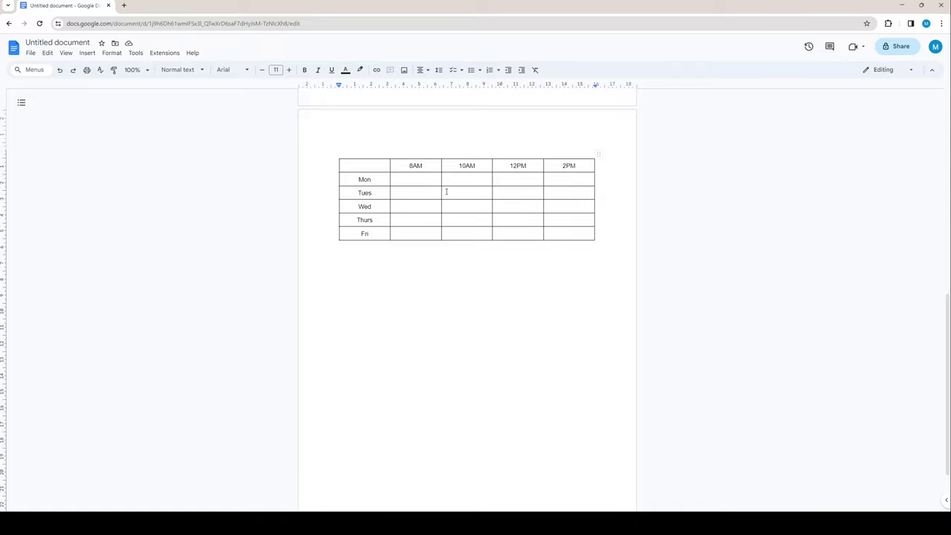
# - Make the Mon, Tues, Wed and Thurs rows of the new table much taller
pyautogui.moveTo(459, 185); pyautogui.dragTo(466, 310)
pyautogui.scroll(-1, 466, 311)
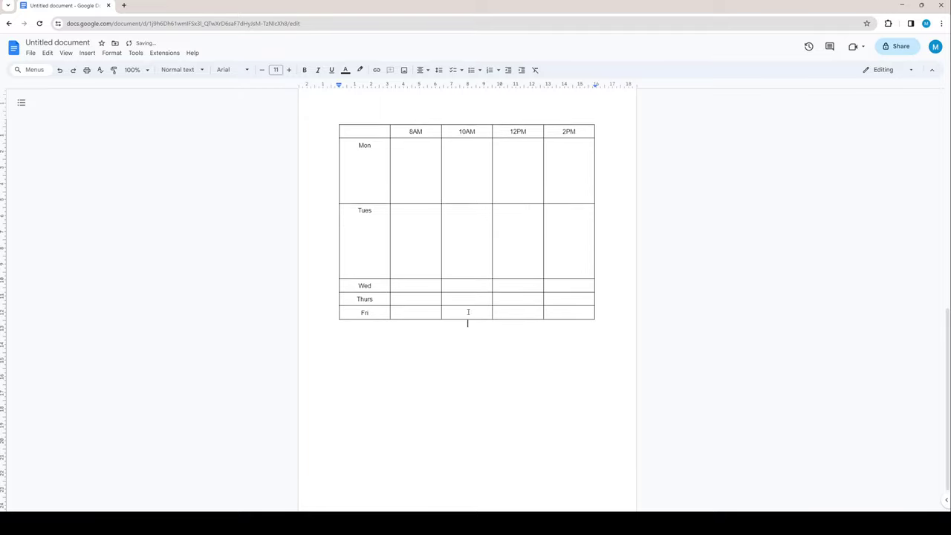
pyautogui.moveTo(454, 247); pyautogui.dragTo(465, 462)
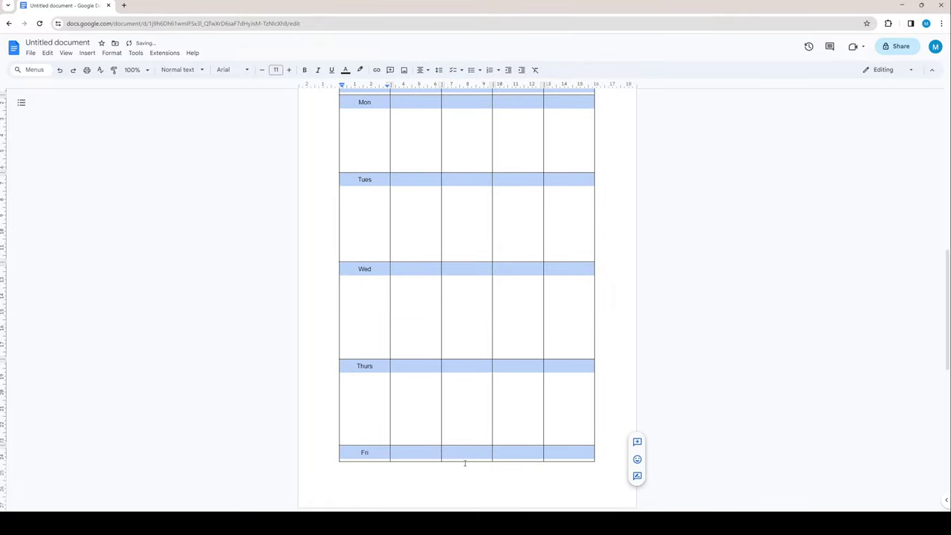
# - Enlarge the Fri row and shorten the other weekday rows so they are roughly equal and the table fits one page
pyautogui.scroll(3, 467, 372)
pyautogui.scroll(-2, 404, 325)
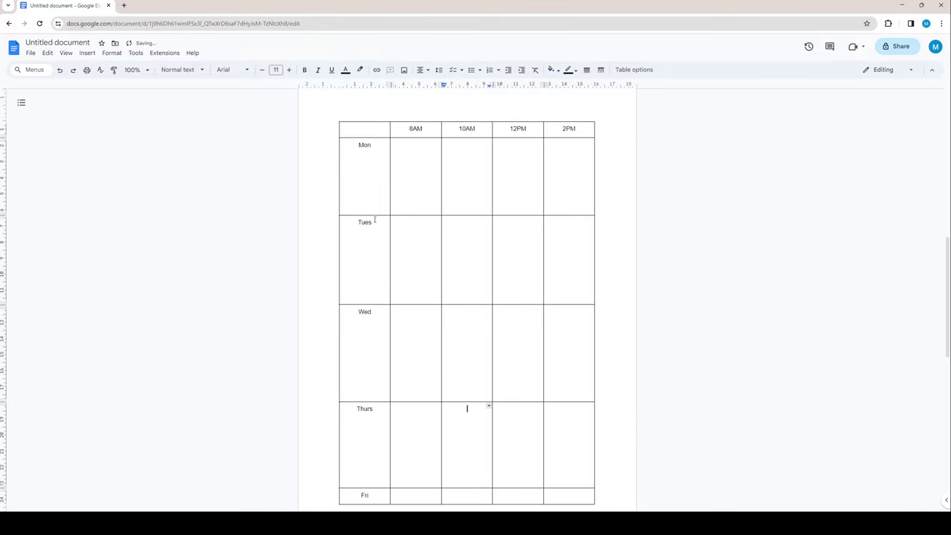
pyautogui.scroll(-5, 380, 460)
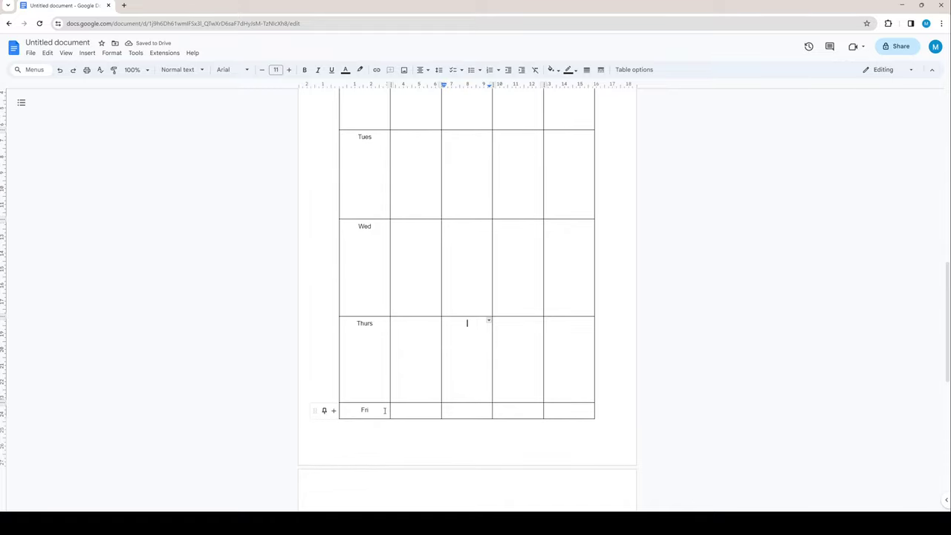
pyautogui.scroll(2, 414, 393)
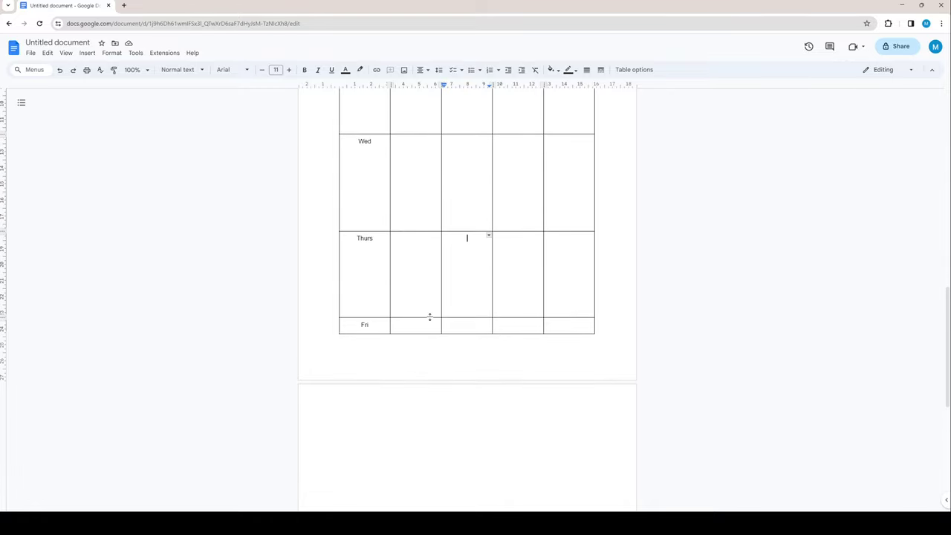
pyautogui.moveTo(429, 319); pyautogui.dragTo(429, 288)
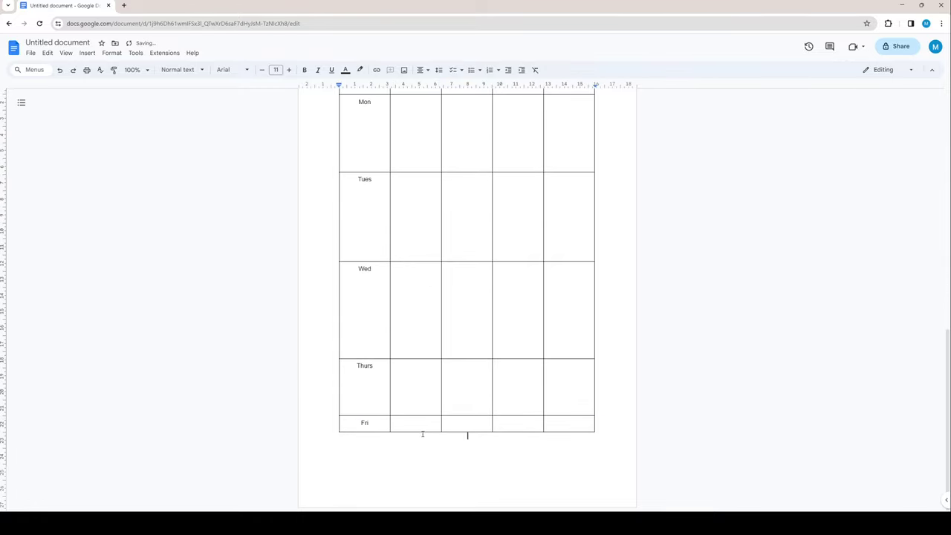
pyautogui.moveTo(421, 433); pyautogui.dragTo(421, 456)
pyautogui.scroll(-2, 431, 372)
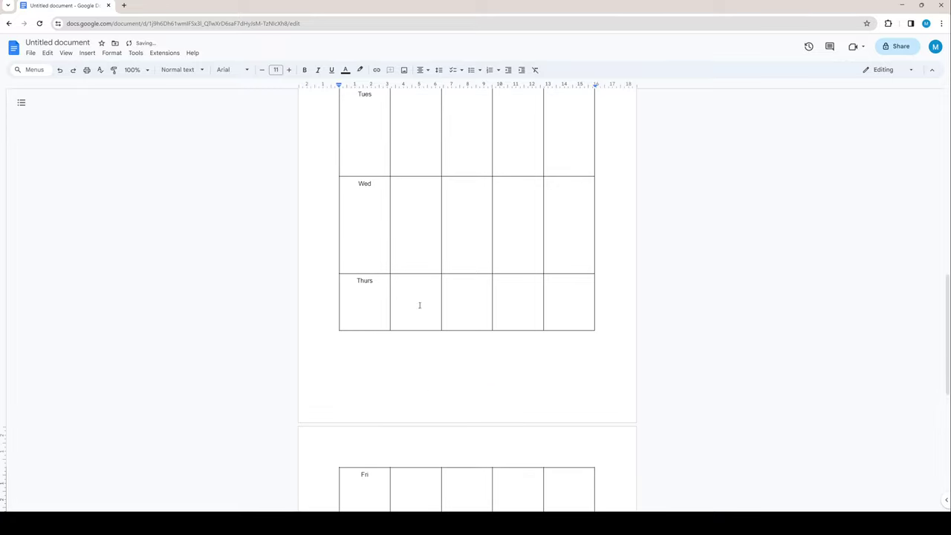
pyautogui.moveTo(417, 274); pyautogui.dragTo(414, 244)
pyautogui.scroll(2, 426, 255)
pyautogui.click(416, 232)
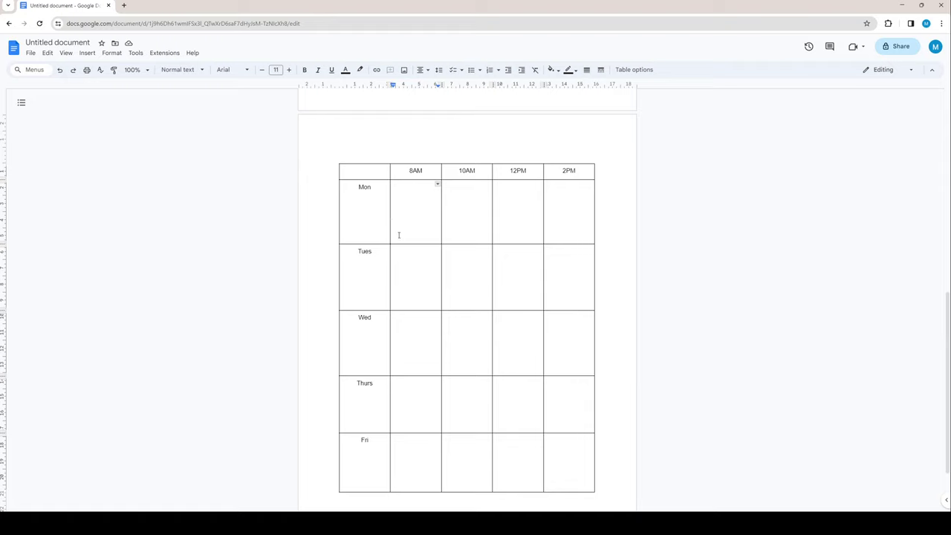
# - Set the weekday names in the first column to font size 24 and bold
pyautogui.moveTo(355, 187); pyautogui.dragTo(363, 471)
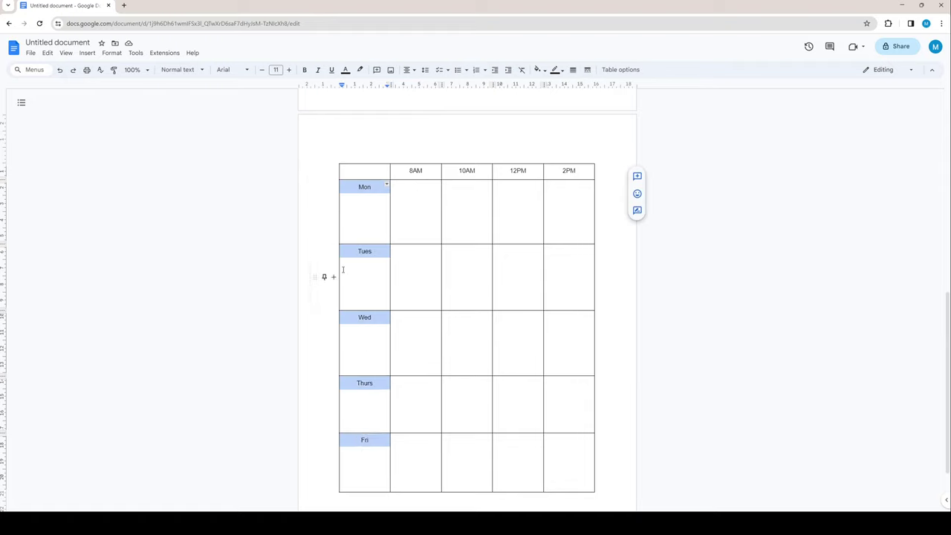
pyautogui.click(290, 69)
pyautogui.click(290, 70)
pyautogui.click(289, 70)
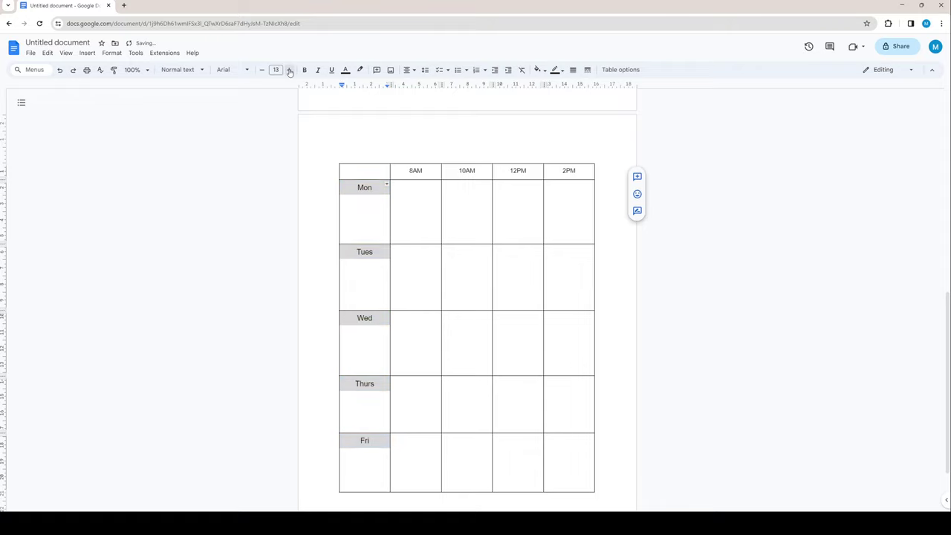
pyautogui.click(290, 70)
pyautogui.click(289, 69)
pyautogui.click(290, 70)
pyautogui.click(290, 70)
pyautogui.click(290, 70)
pyautogui.click(290, 70)
pyautogui.click(290, 70)
pyautogui.click(290, 70)
pyautogui.click(290, 69)
pyautogui.click(290, 69)
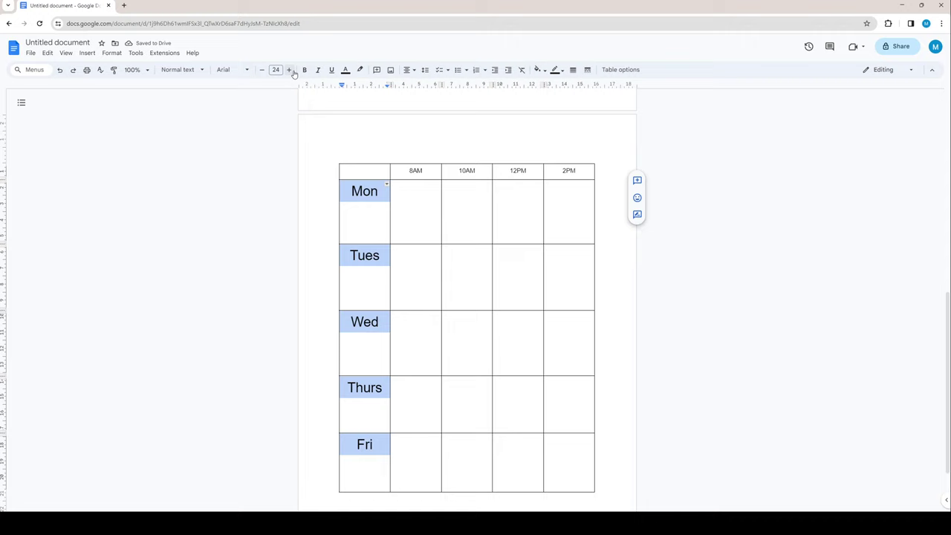
pyautogui.click(304, 69)
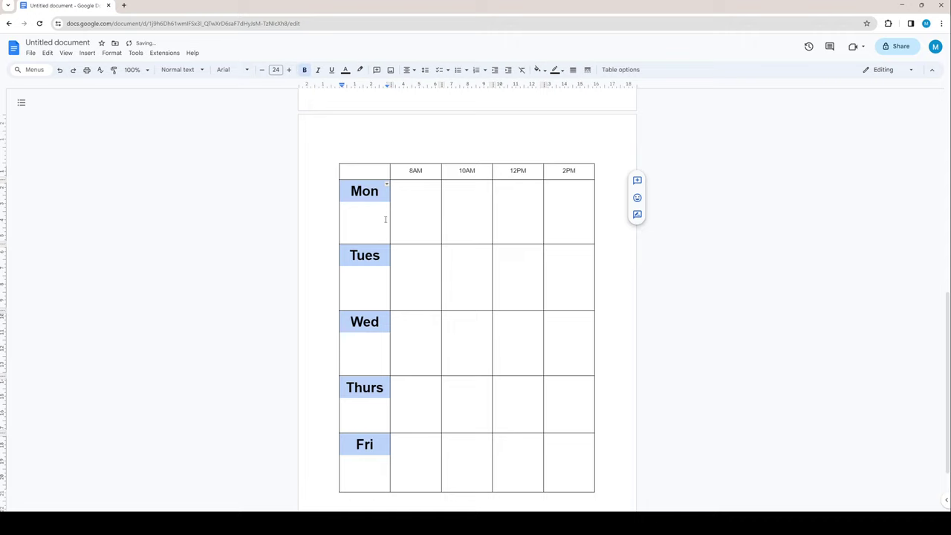
pyautogui.click(416, 185)
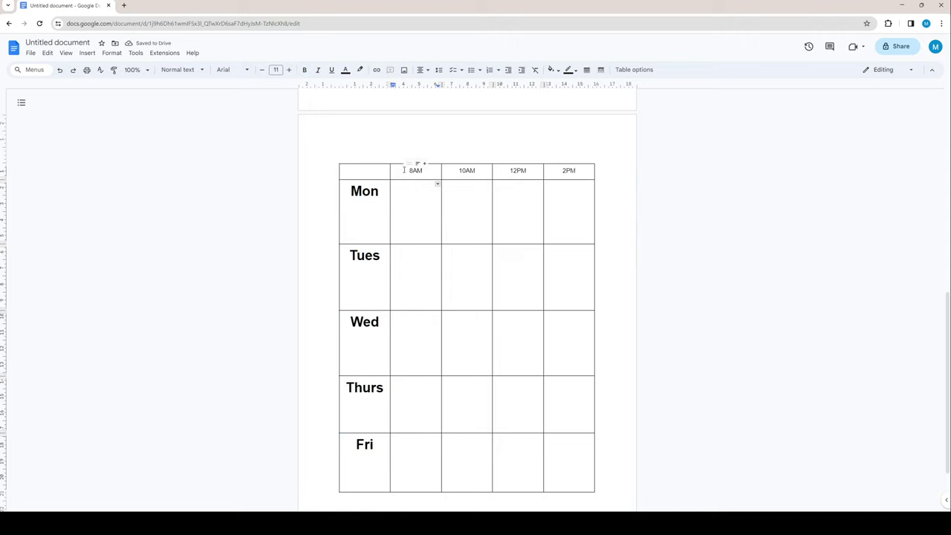
# - Set the time headings from 8AM to 2PM to font size 17 and bold
pyautogui.moveTo(411, 170); pyautogui.dragTo(569, 170)
pyautogui.click(289, 70)
pyautogui.click(289, 70)
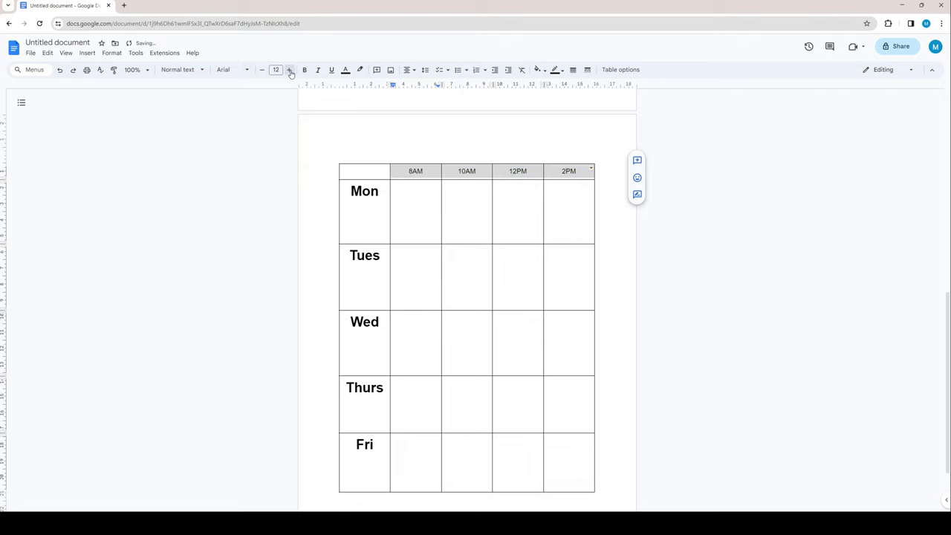
pyautogui.click(289, 70)
pyautogui.click(289, 70)
pyautogui.click(290, 70)
pyautogui.click(289, 69)
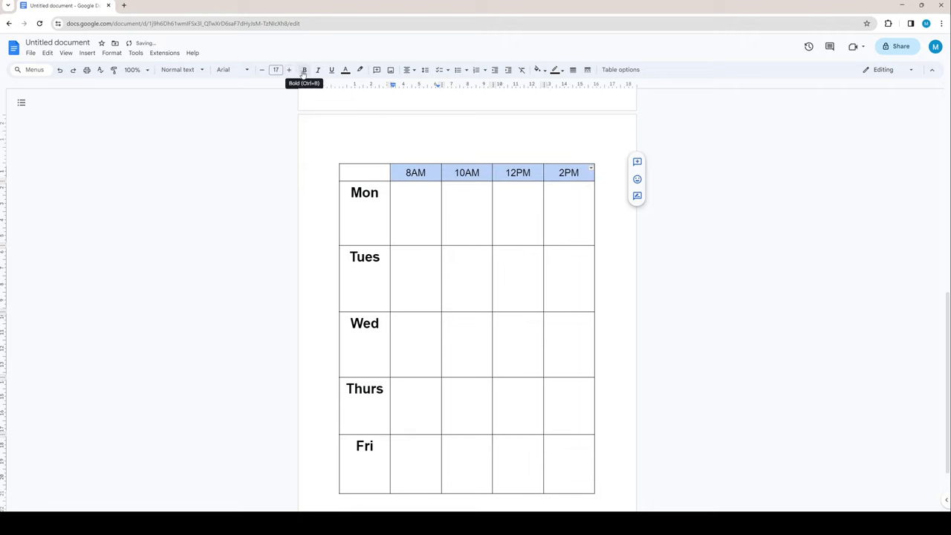
pyautogui.click(304, 70)
pyautogui.click(430, 226)
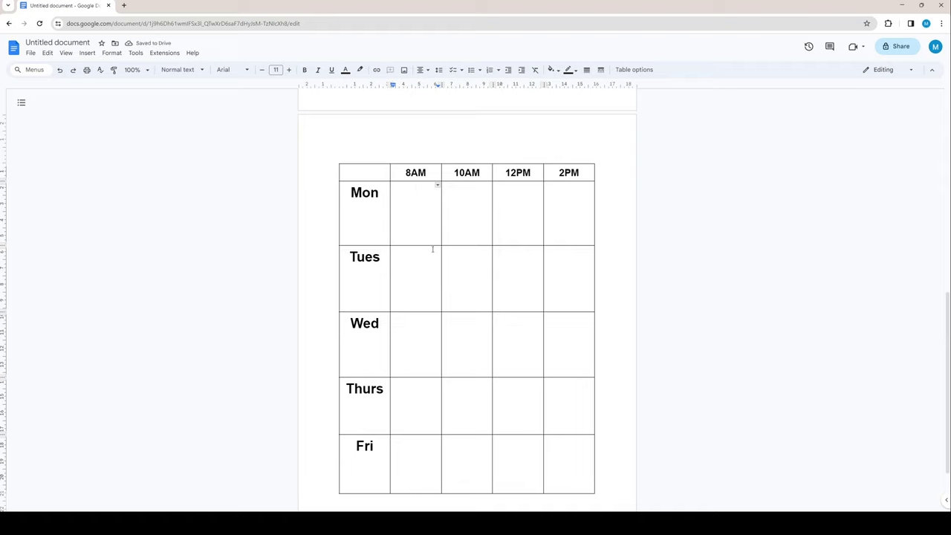
# - Fill the Mon row with the subjects English, Biology, Science and PT, in order from 8AM to 2PM
pyautogui.doubleClick(421, 222)
pyautogui.click(422, 223)
pyautogui.write('English')
pyautogui.press('Tab')
pyautogui.write('Biology')
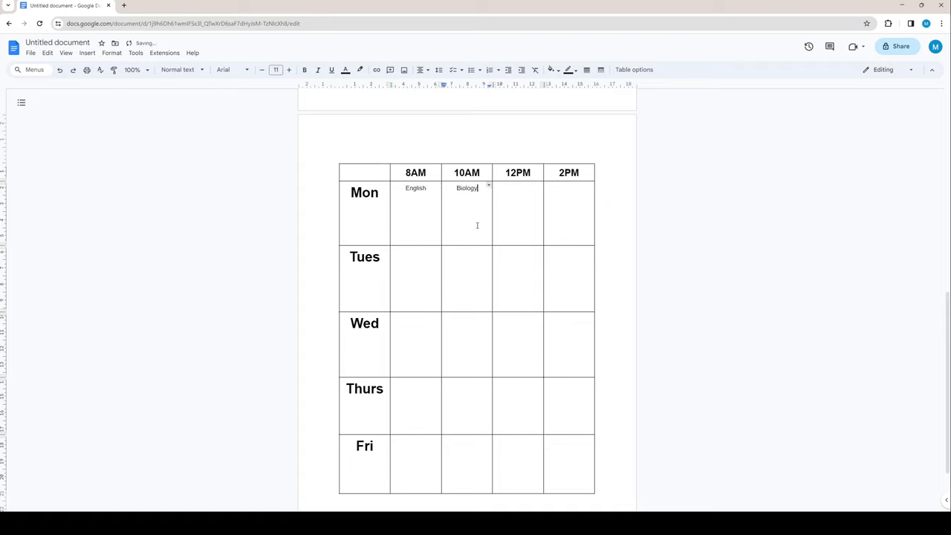
pyautogui.press('Tab')
pyautogui.write('Science')
pyautogui.click(560, 206)
pyautogui.write('PT')
pyautogui.click(502, 135)
pyautogui.click(438, 188)
pyautogui.click(451, 192)
pyautogui.click(521, 197)
pyautogui.click(589, 169)
pyautogui.click(518, 171)
pyautogui.click(459, 172)
pyautogui.click(526, 208)
pyautogui.click(572, 206)
# - Set the background colour of Monday's English cell to light pink in the table properties
pyautogui.click(400, 190)
pyautogui.click(632, 71)
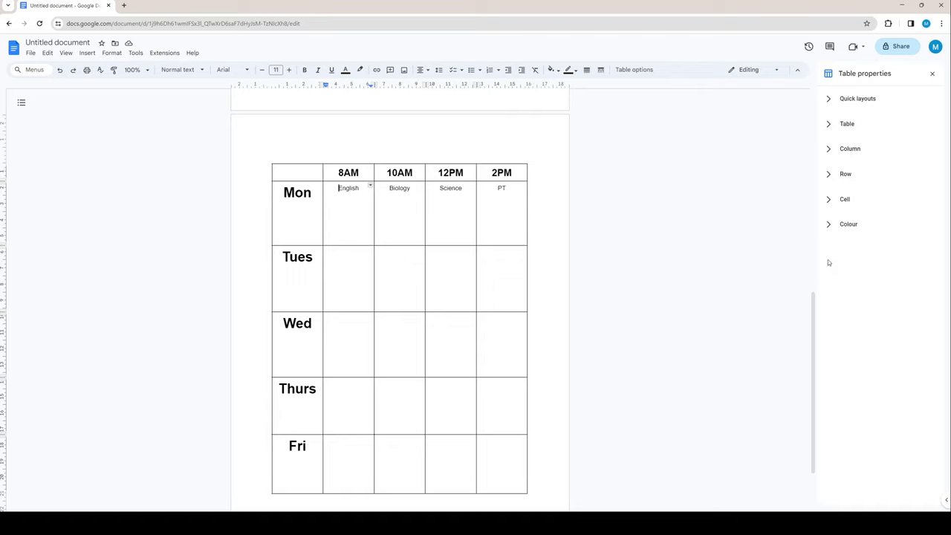
pyautogui.click(866, 230)
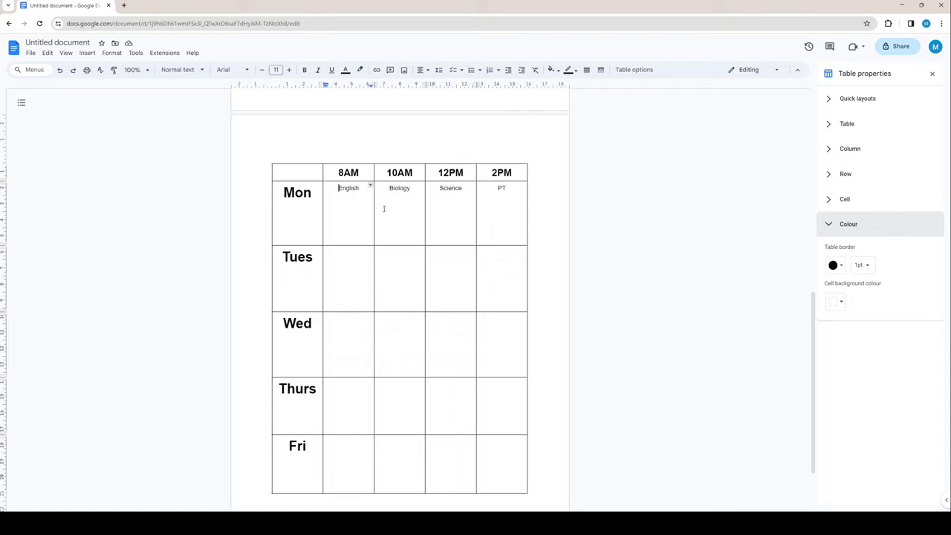
pyautogui.click(841, 301)
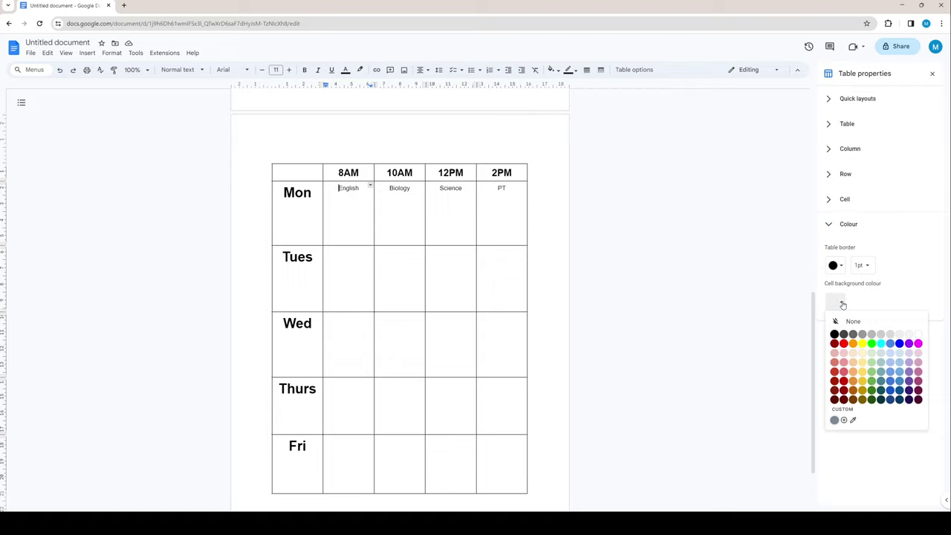
pyautogui.click(918, 353)
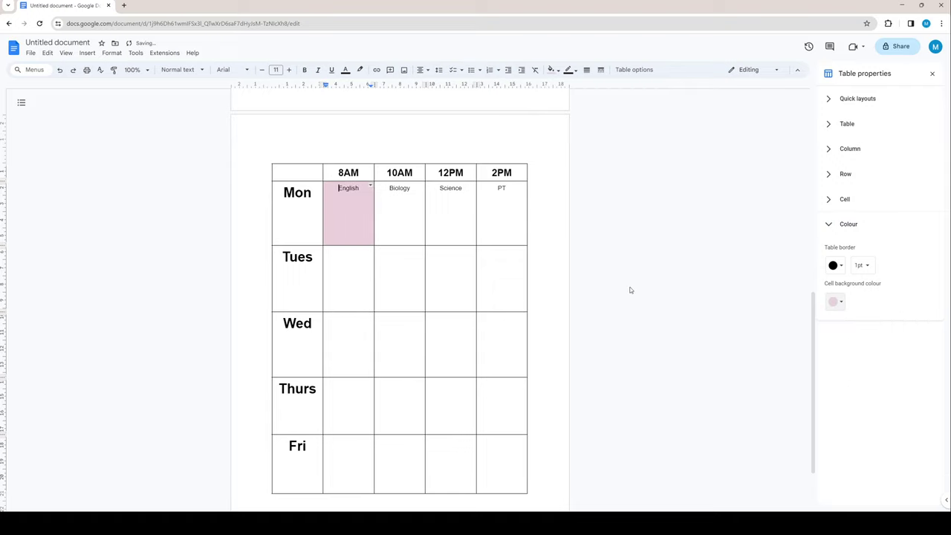
# - Set the background colours of Monday's Biology, Science and PT cells to light green, light blue and light yellow, respectively
pyautogui.click(403, 213)
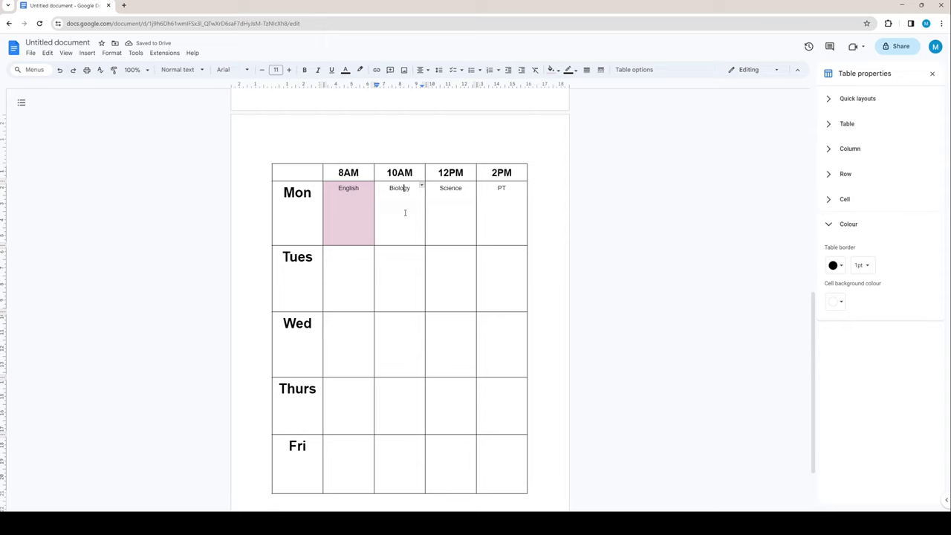
pyautogui.click(840, 304)
pyautogui.click(872, 360)
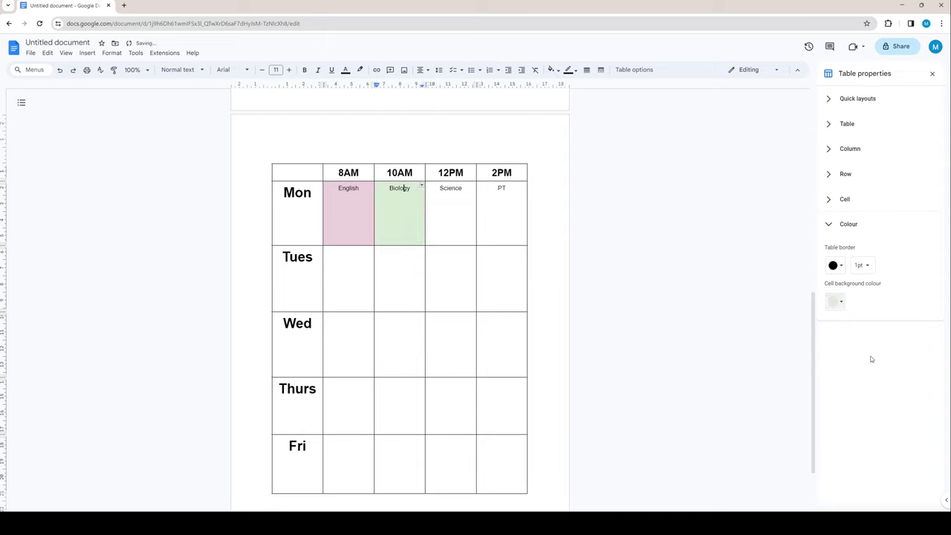
pyautogui.click(467, 192)
pyautogui.click(842, 303)
pyautogui.click(894, 356)
pyautogui.click(526, 213)
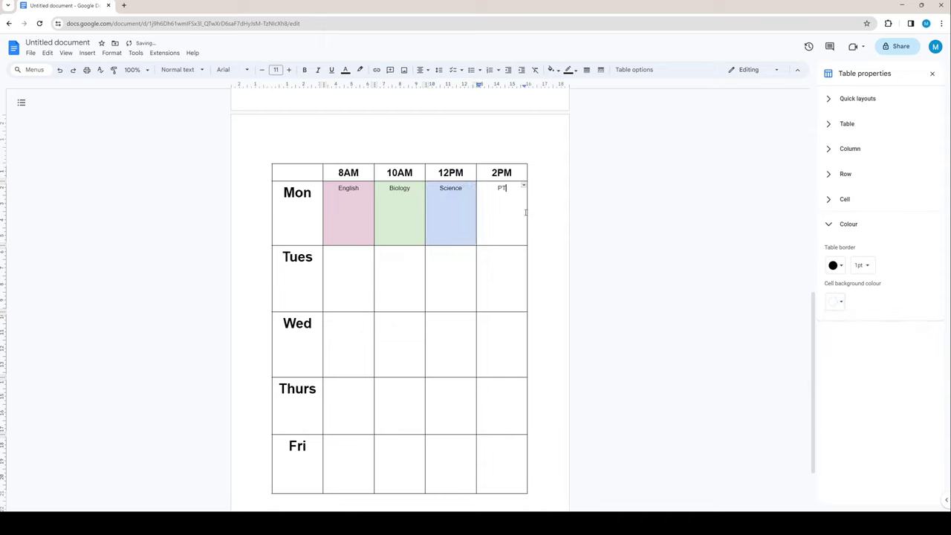
pyautogui.click(839, 302)
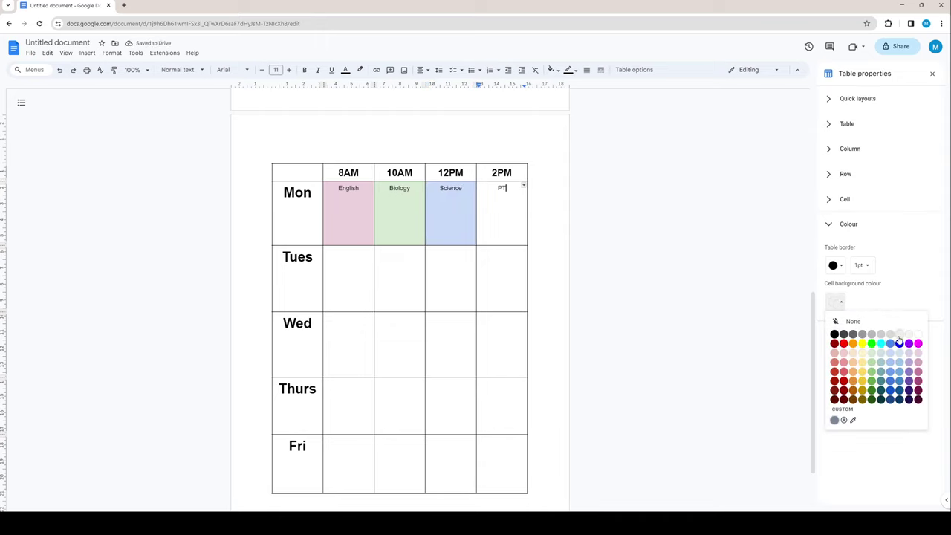
pyautogui.click(862, 352)
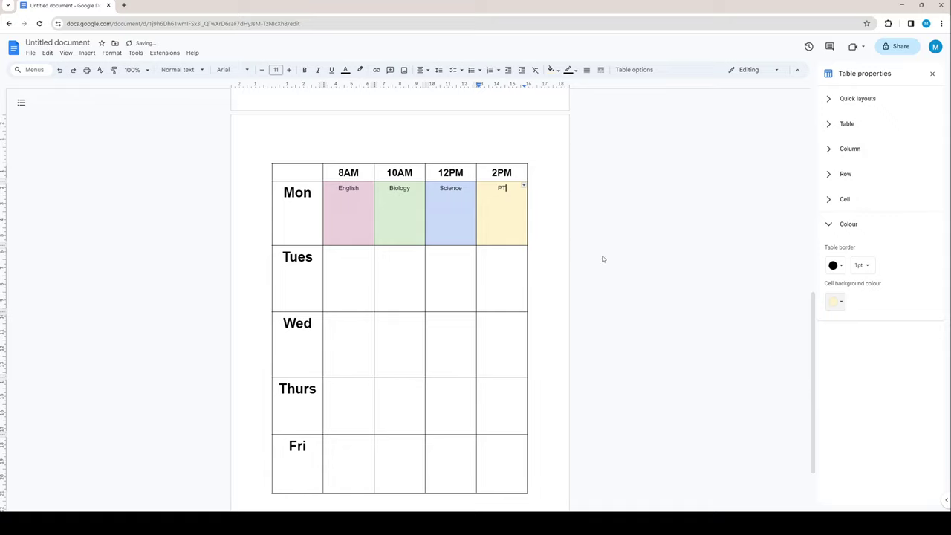
pyautogui.press('Down')
pyautogui.click(309, 156)
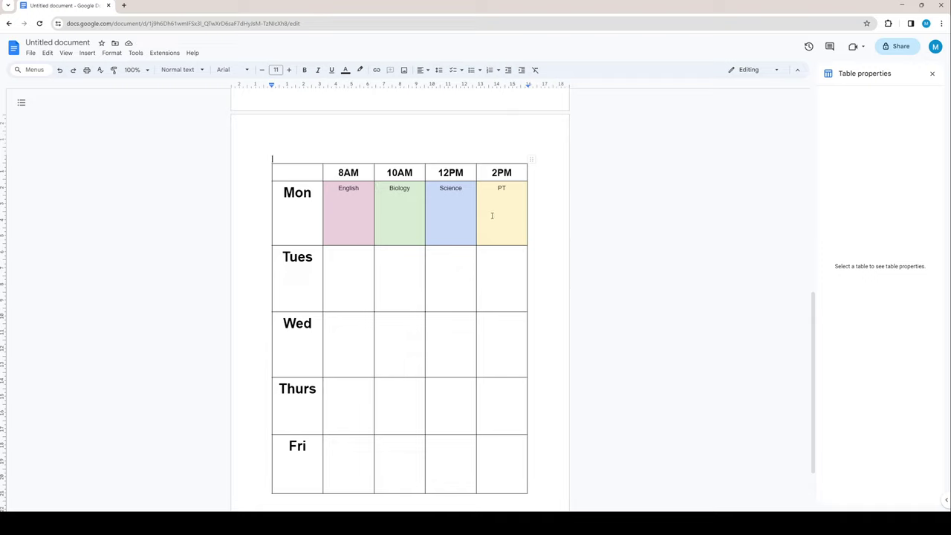
# - Set the vertical alignment of Monday's four subject cells to Middle
pyautogui.moveTo(520, 206); pyautogui.dragTo(350, 200)
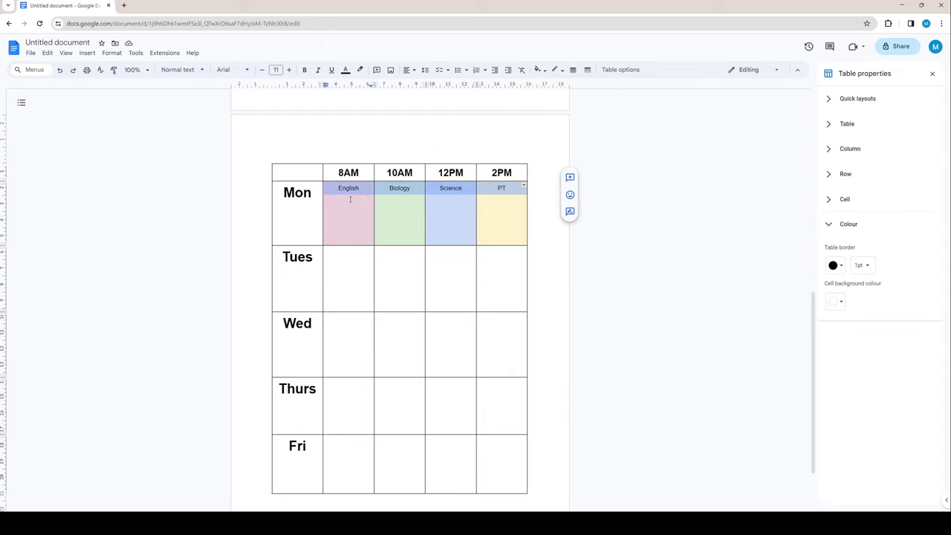
pyautogui.click(829, 225)
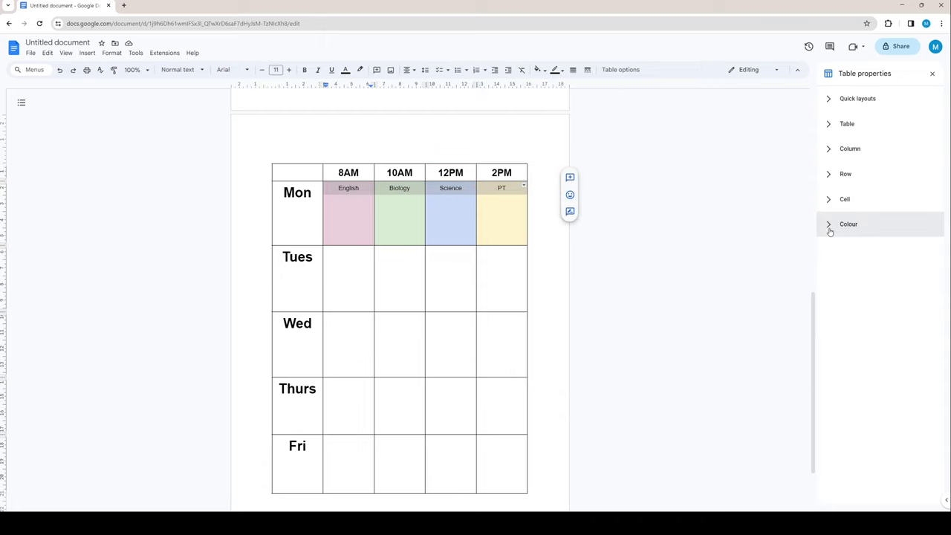
pyautogui.click(830, 201)
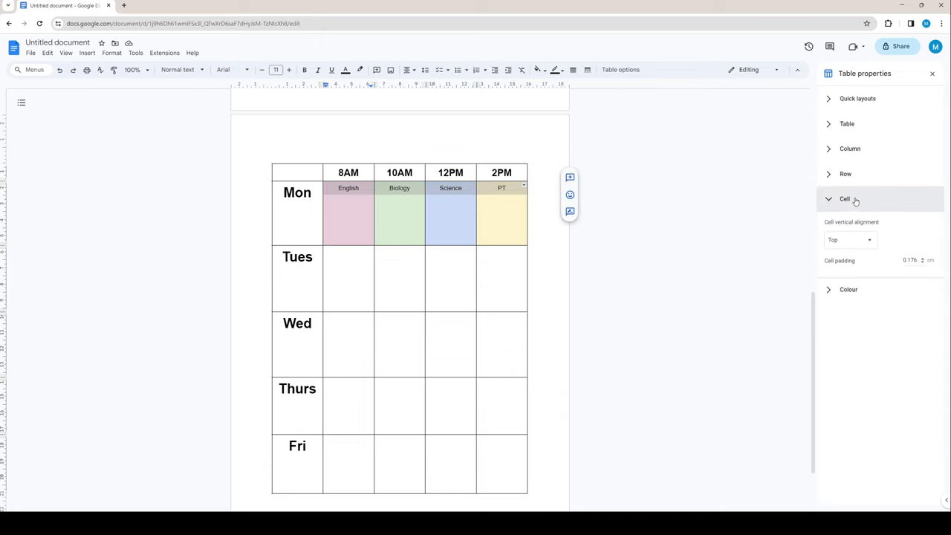
pyautogui.click(870, 240)
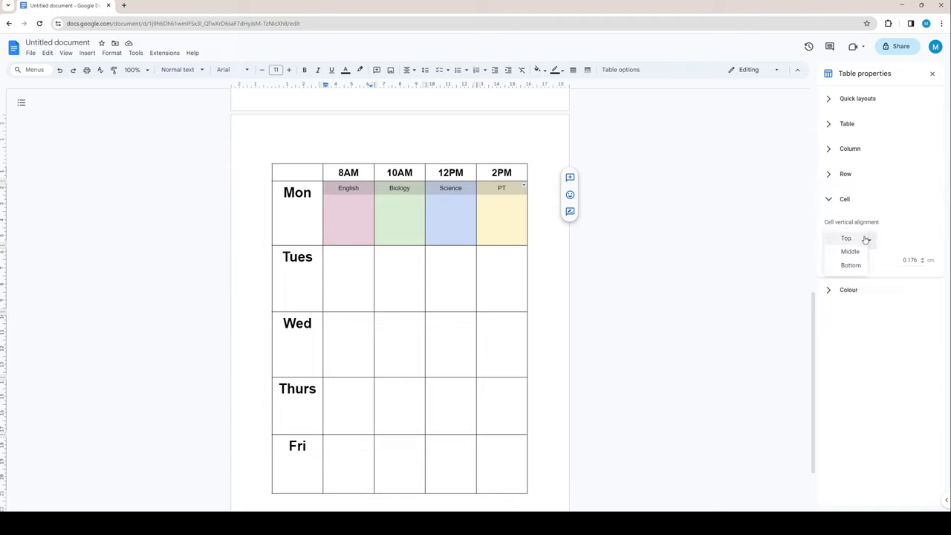
pyautogui.click(851, 251)
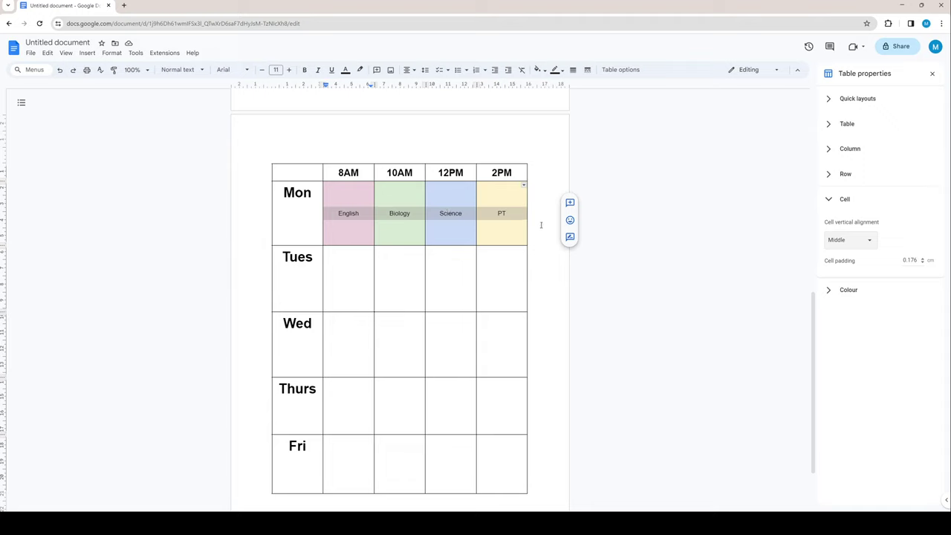
pyautogui.click(504, 226)
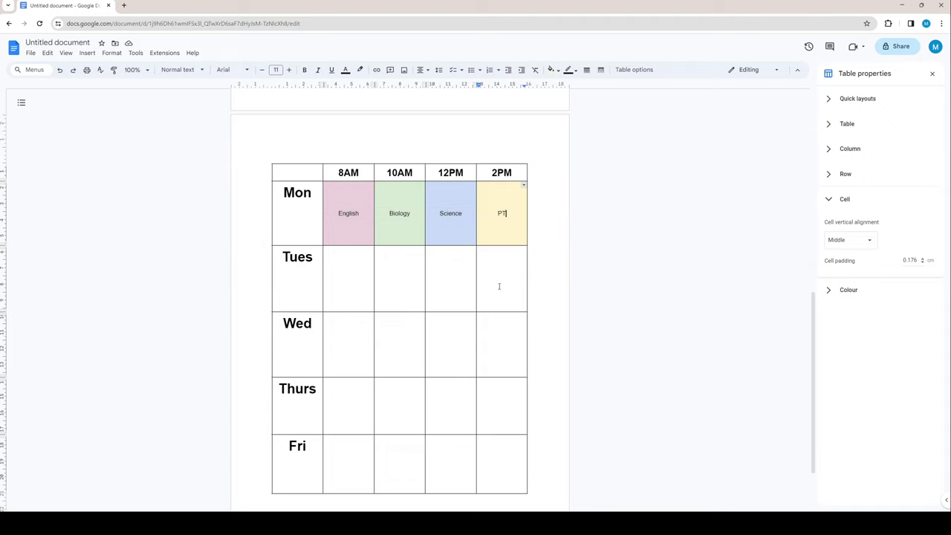
# - Make Monday's four subject names bold and set their font size to 21
pyautogui.moveTo(329, 208); pyautogui.dragTo(507, 213)
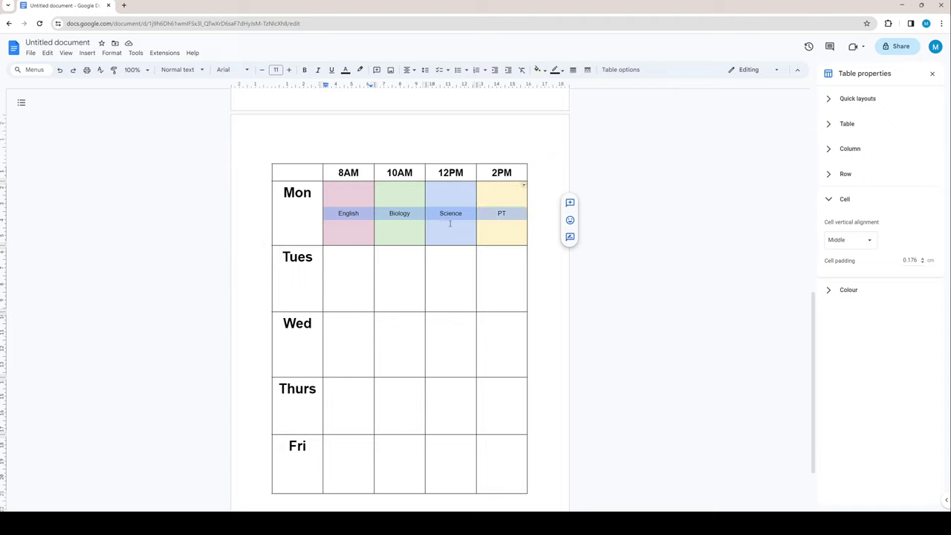
pyautogui.click(304, 70)
pyautogui.click(289, 69)
pyautogui.click(289, 70)
pyautogui.click(289, 70)
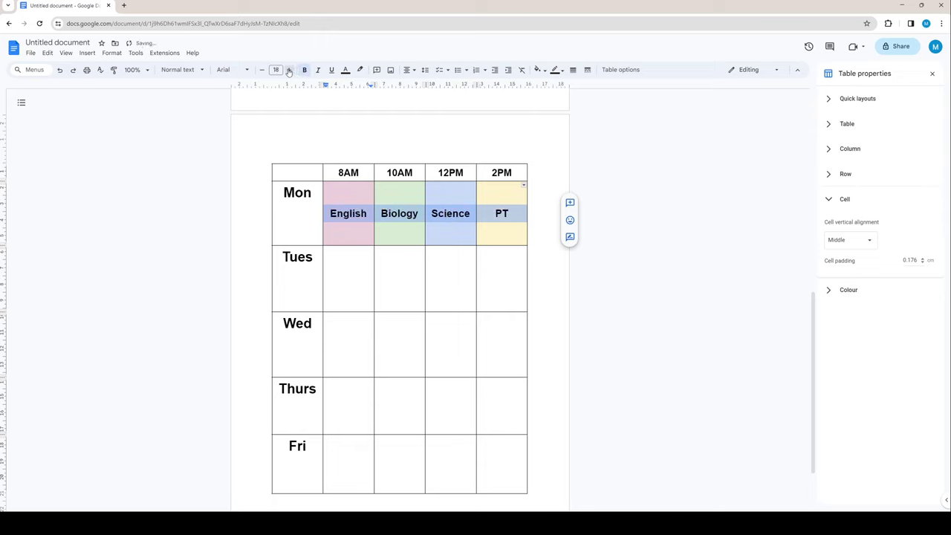
pyautogui.click(289, 70)
pyautogui.click(289, 70)
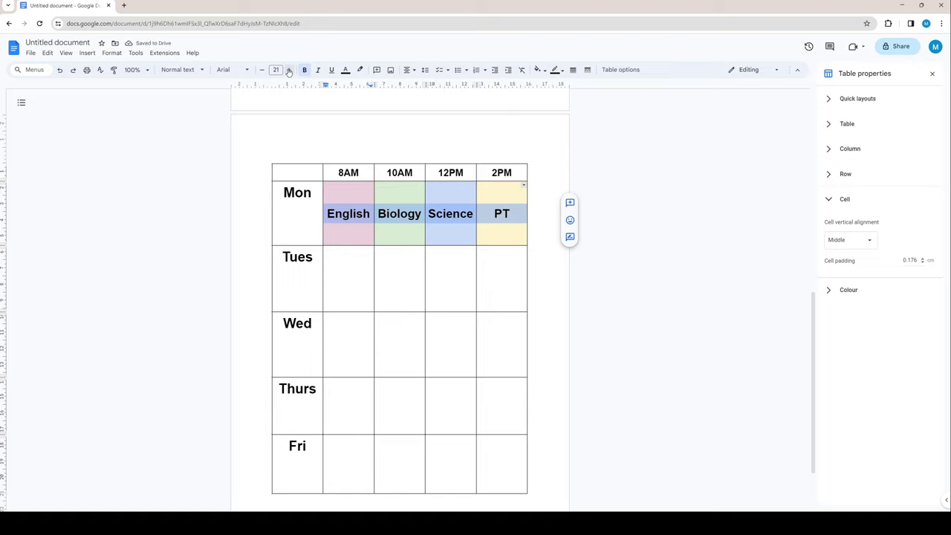
pyautogui.click(342, 149)
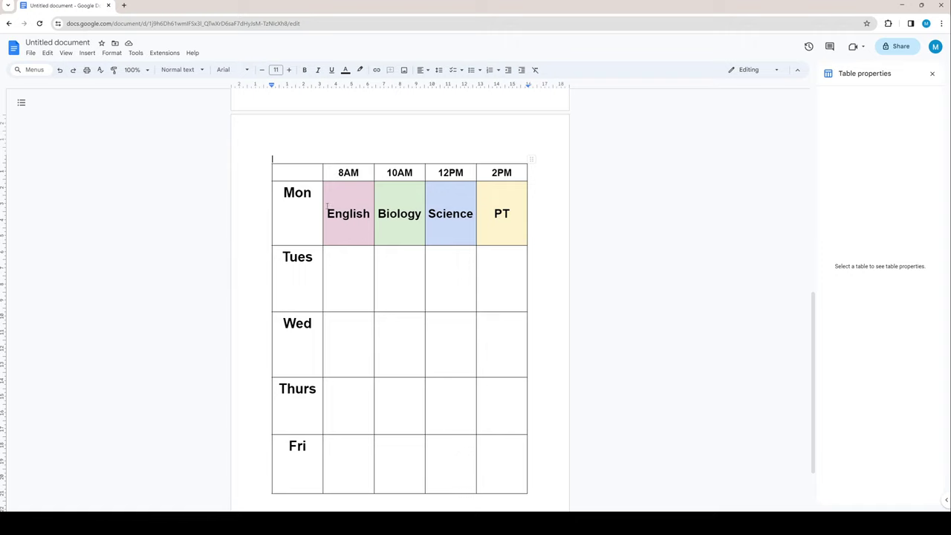
pyautogui.moveTo(326, 206); pyautogui.dragTo(513, 215)
pyautogui.click(398, 143)
# - Try to copy only the word English from Monday into Tuesday's 8AM cell, and delete the pasted text
pyautogui.click(343, 214)
pyautogui.doubleClick(343, 215)
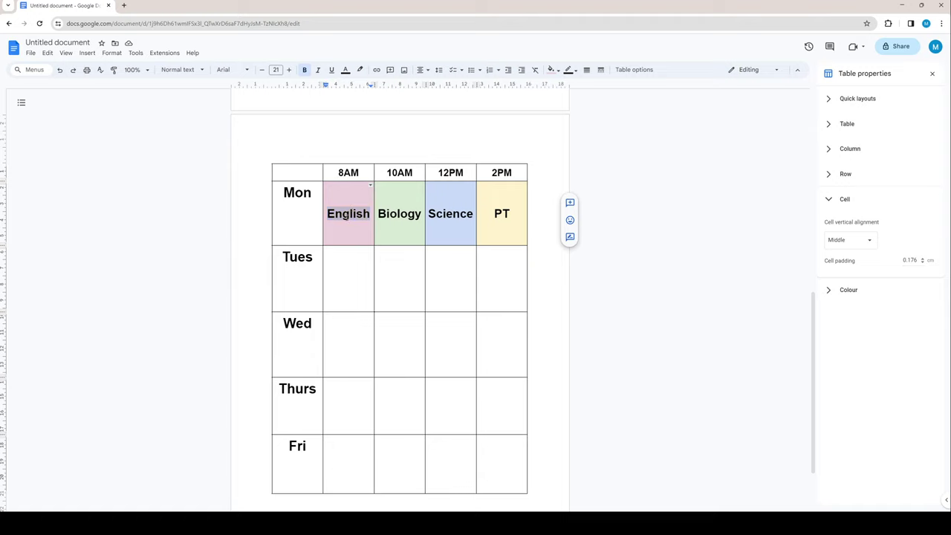
pyautogui.rightClick(347, 214)
pyautogui.click(368, 199)
pyautogui.click(340, 268)
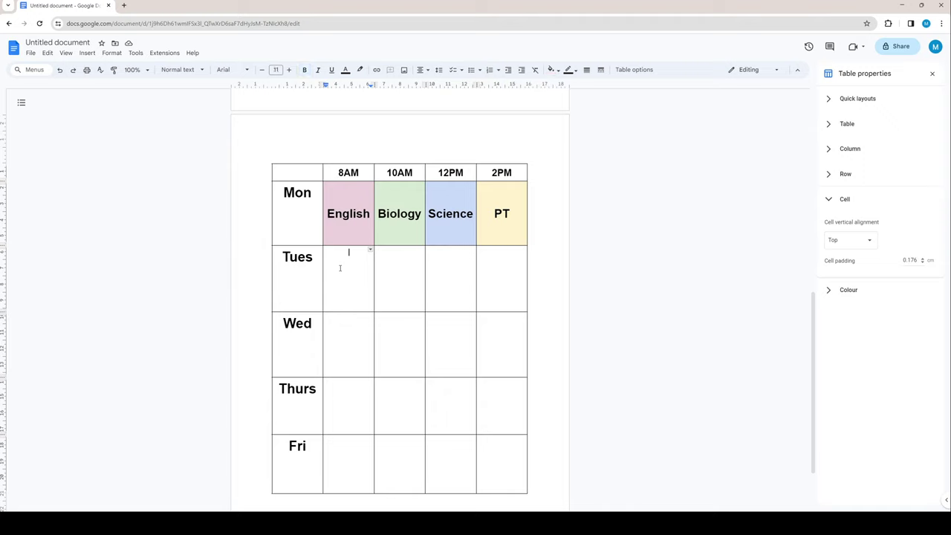
pyautogui.hotkey('ctrl', 'v')
pyautogui.moveTo(328, 257); pyautogui.dragTo(370, 255)
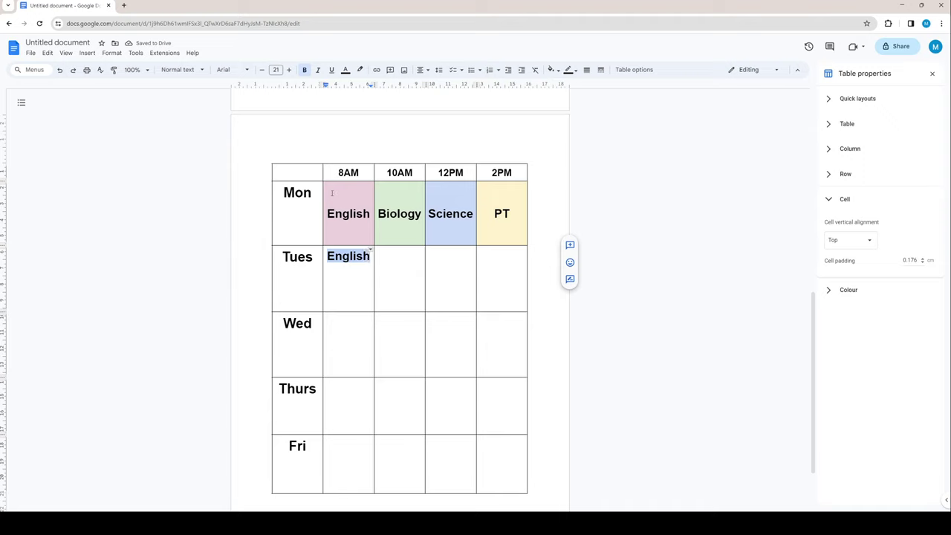
pyautogui.press('BackSpace')
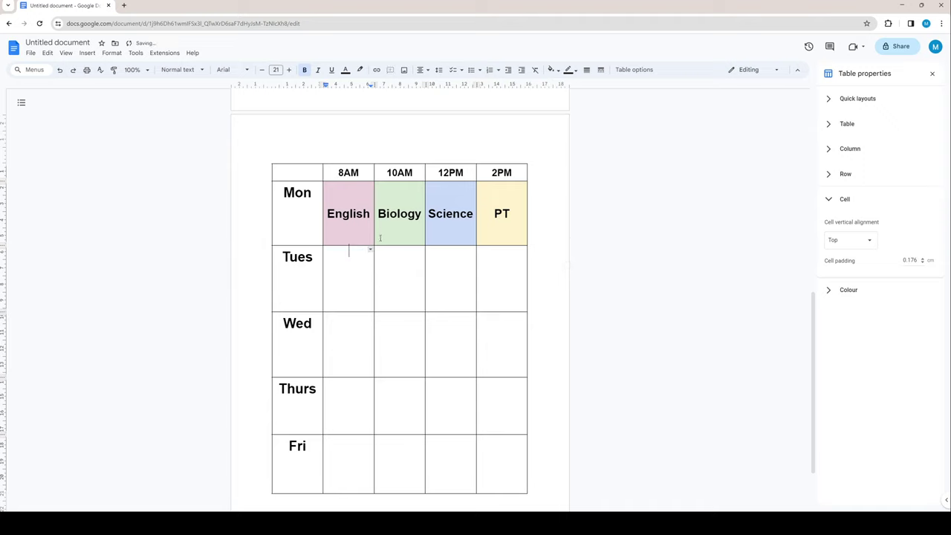
# - Copy Monday's whole English cell, including its colour and alignment, into Tuesday's 8AM cell
pyautogui.click(347, 217)
pyautogui.doubleClick(343, 213)
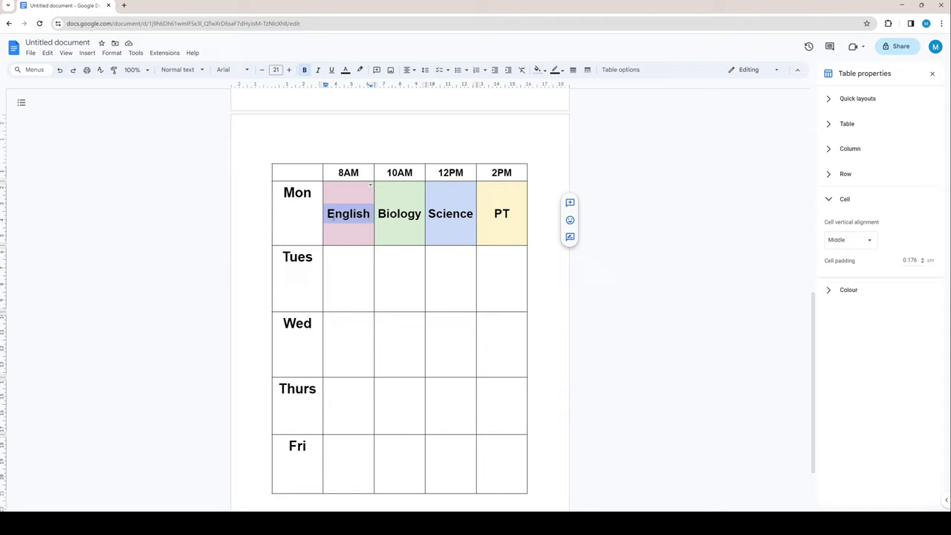
pyautogui.click(340, 278)
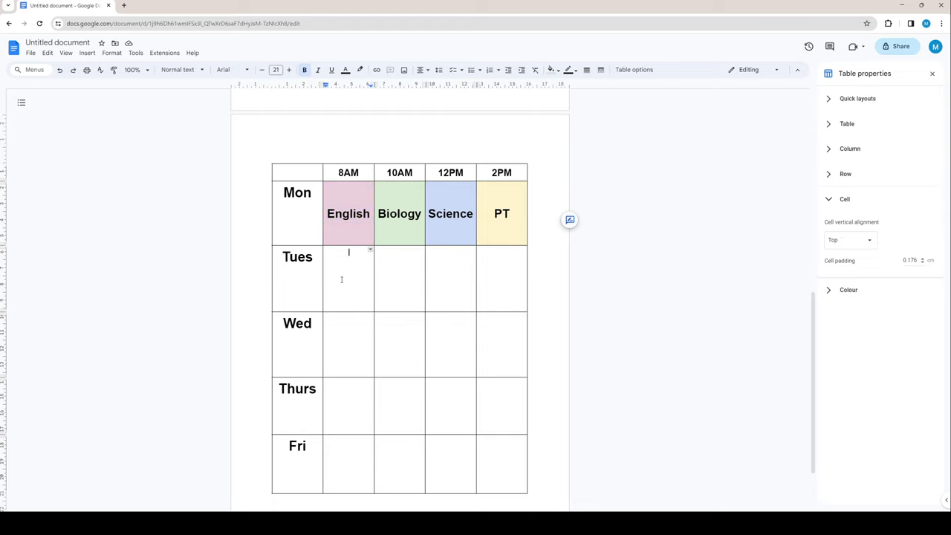
pyautogui.hotkey('ctrl', 'v')
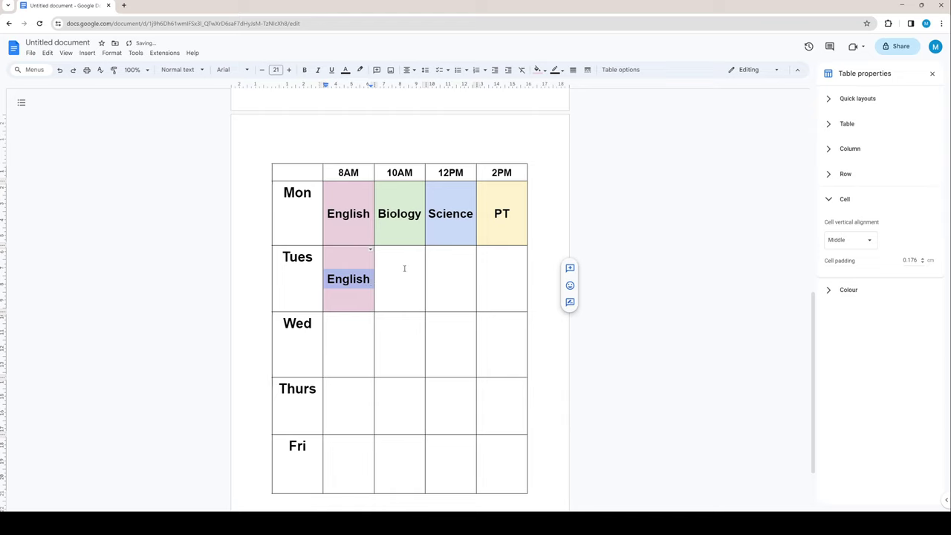
pyautogui.click(382, 261)
pyautogui.moveTo(275, 216); pyautogui.dragTo(350, 215)
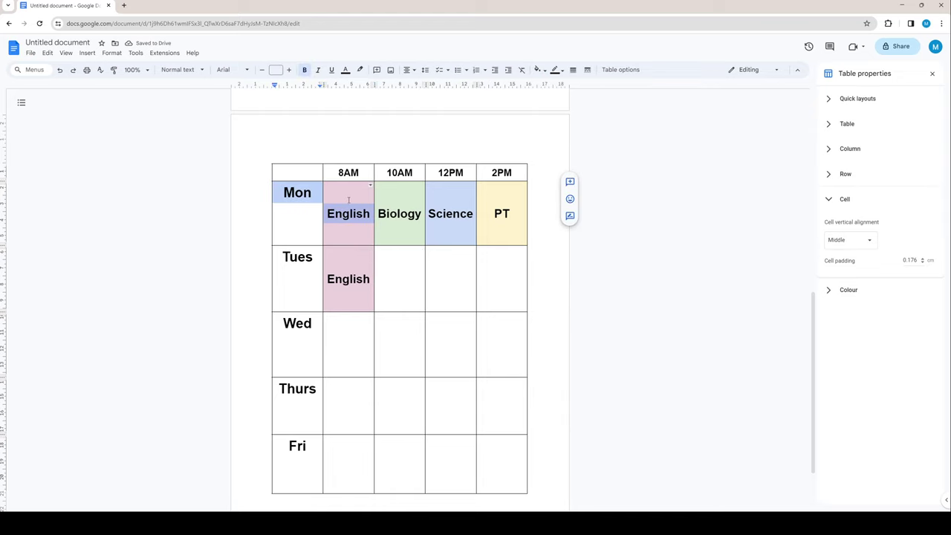
pyautogui.click(354, 234)
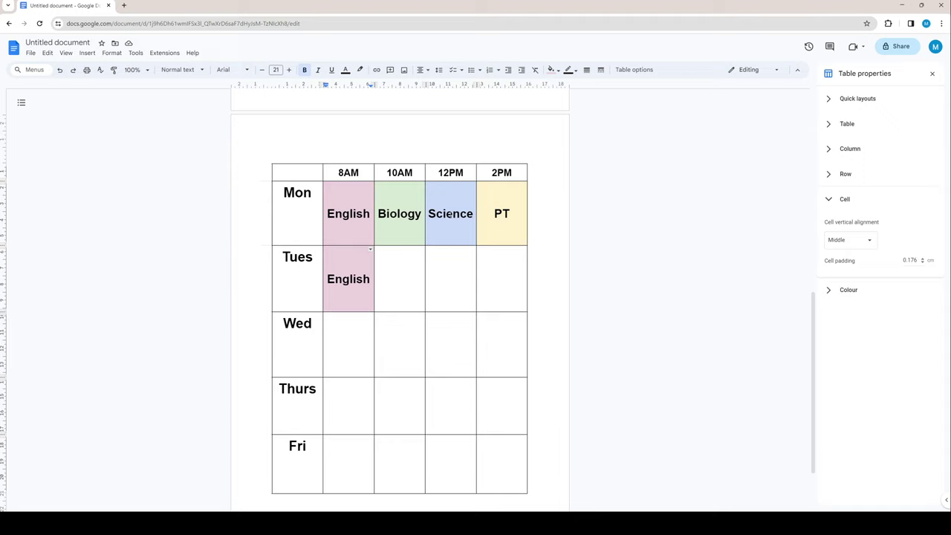
# - Copy Monday's whole Science cell with its formatting into Tuesday's 10AM cell
pyautogui.doubleClick(450, 213)
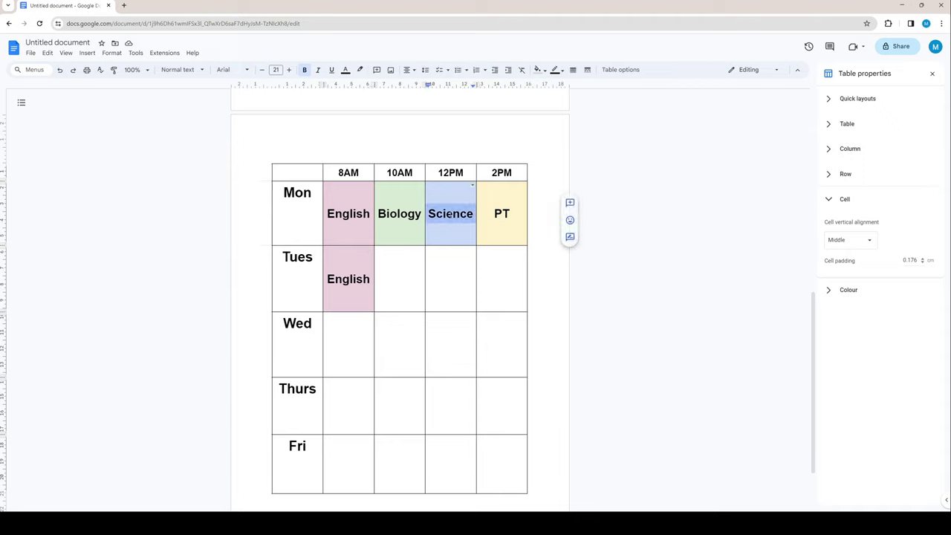
pyautogui.click(410, 276)
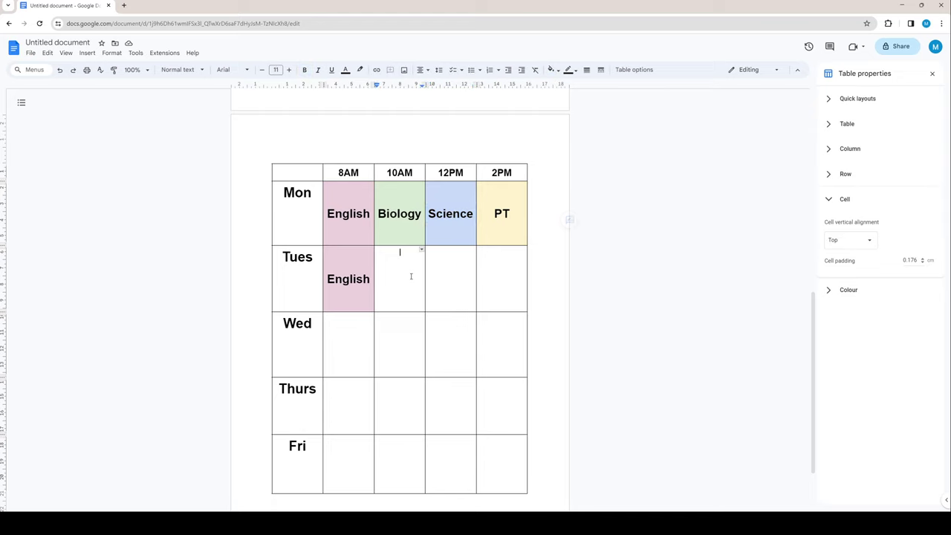
pyautogui.hotkey('ctrl', 'v')
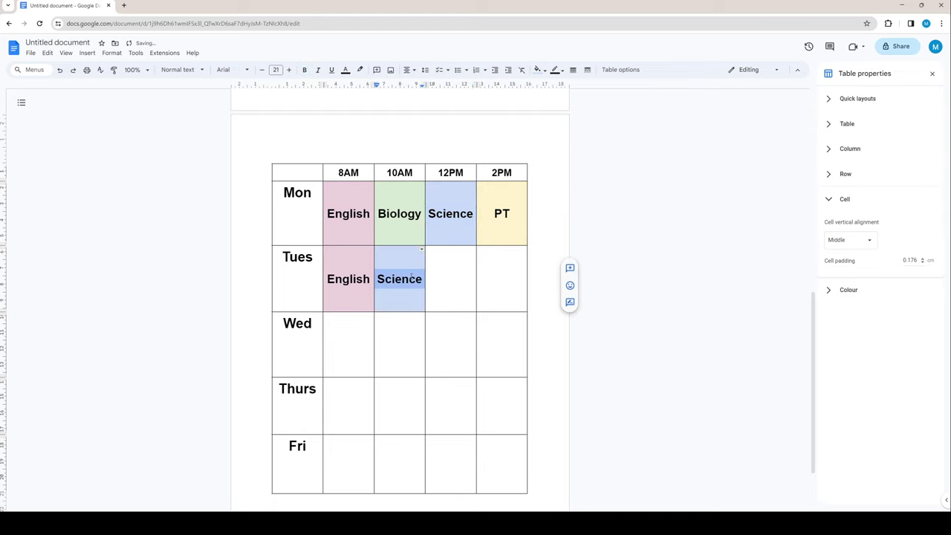
# - Copy Monday's whole PT cell with its formatting into Tuesday's 12PM cell
pyautogui.click(502, 213)
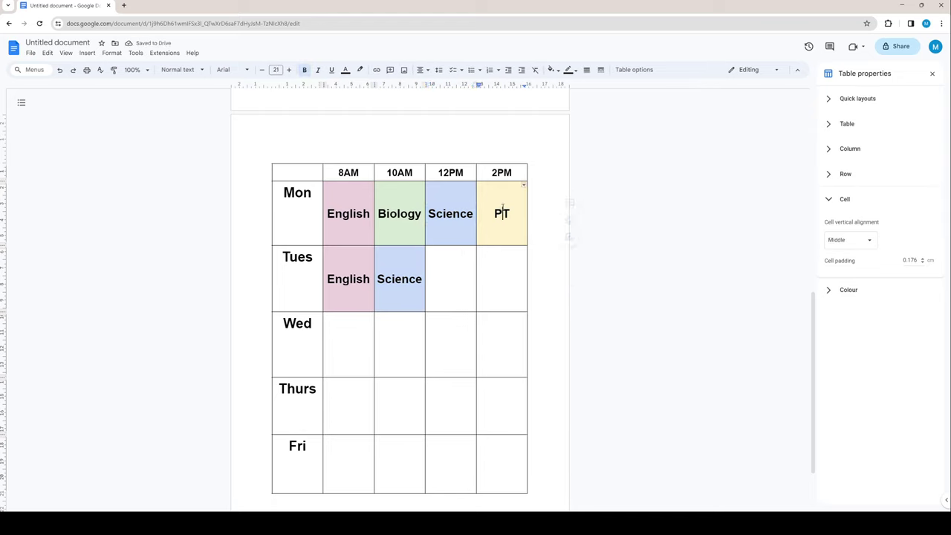
pyautogui.doubleClick(502, 211)
pyautogui.click(503, 213)
pyautogui.doubleClick(502, 213)
pyautogui.click(502, 252)
pyautogui.doubleClick(503, 213)
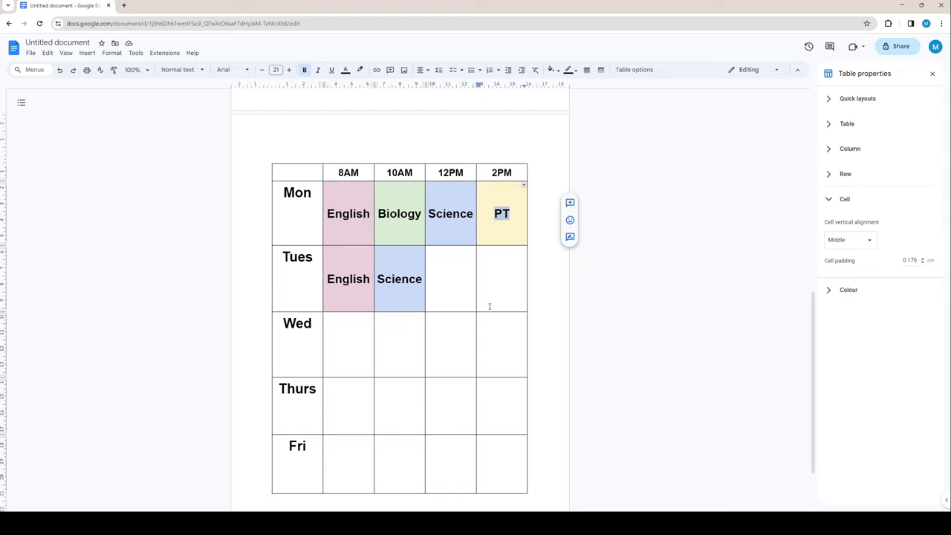
pyautogui.tripleClick(500, 215)
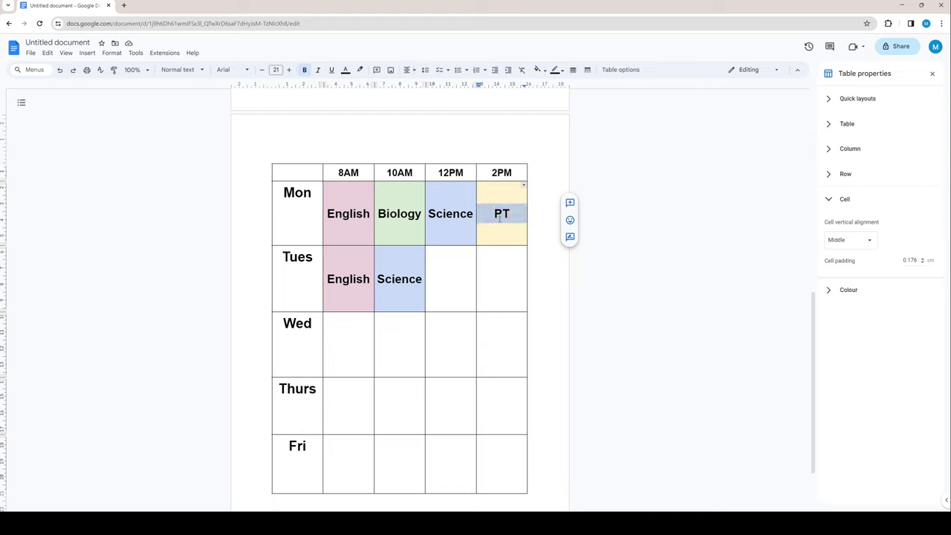
pyautogui.click(453, 278)
pyautogui.hotkey('ctrl', 'v')
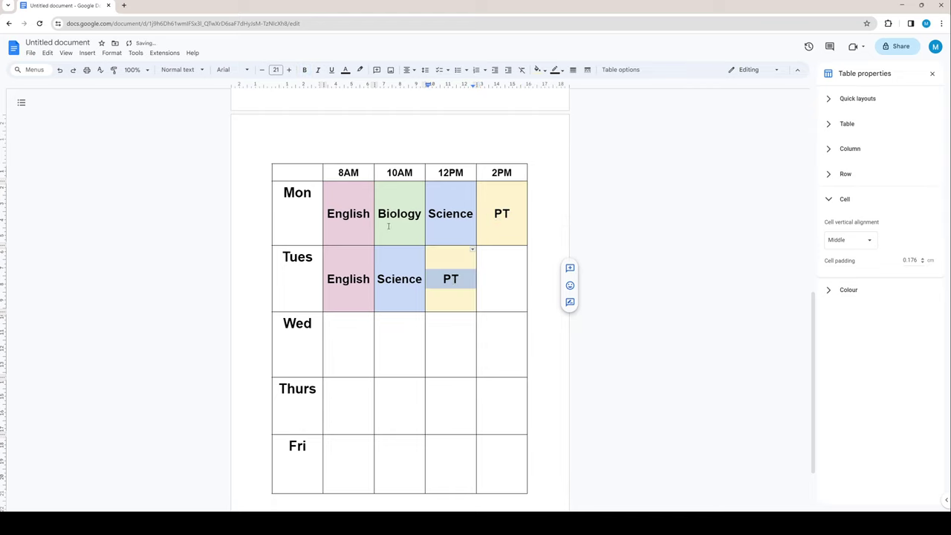
# - Copy Monday's whole Biology cell with its formatting into Tuesday's 2PM cell
pyautogui.tripleClick(399, 223)
pyautogui.hotkey('ctrl', 'c')
pyautogui.click(501, 253)
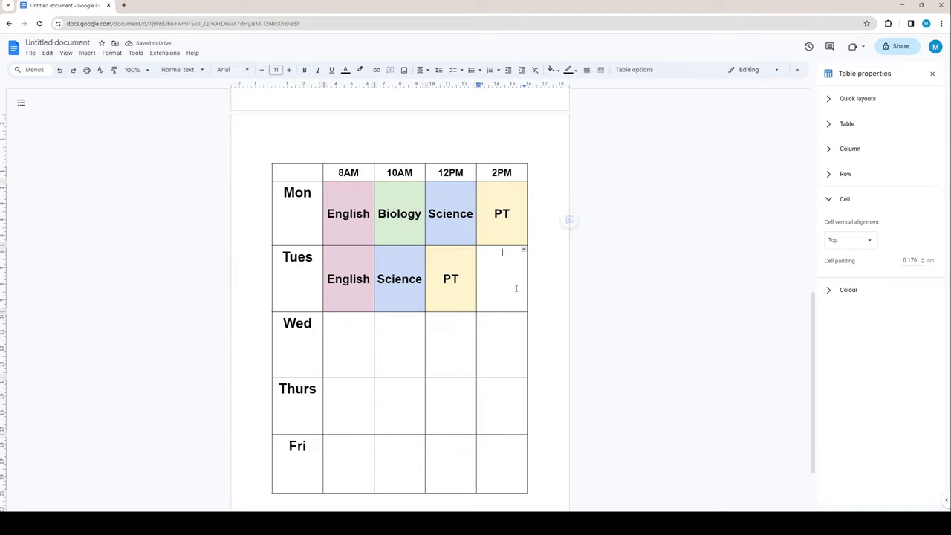
pyautogui.hotkey('ctrl', 'v')
pyautogui.click(397, 321)
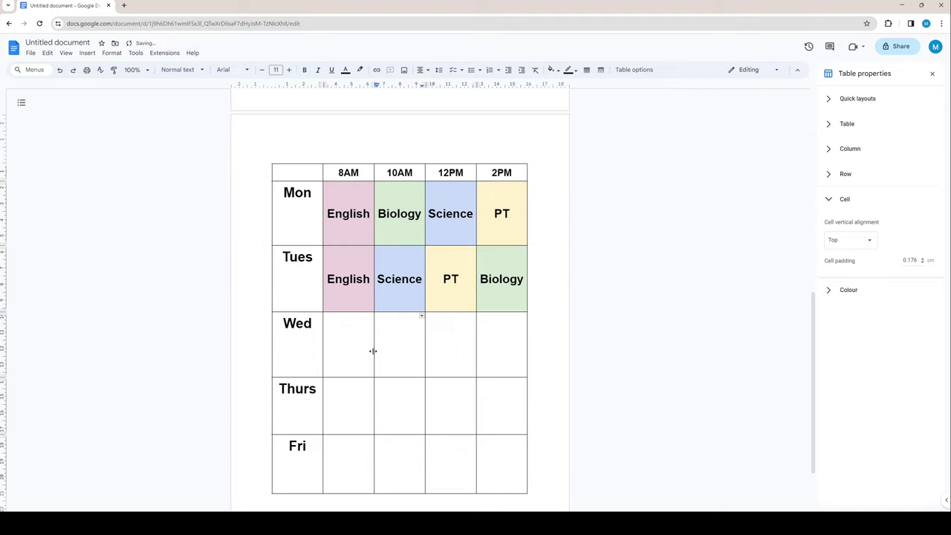
# - Fill the weekday cells from Mon to Fri with a dark red background colour
pyautogui.scroll(-1, 400, 318)
pyautogui.moveTo(313, 394); pyautogui.dragTo(279, 125)
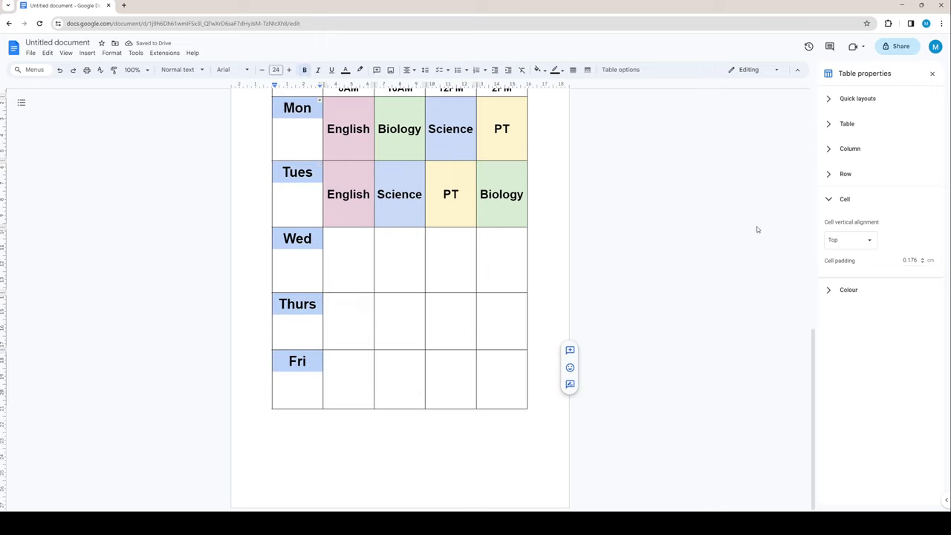
pyautogui.click(848, 290)
pyautogui.click(838, 365)
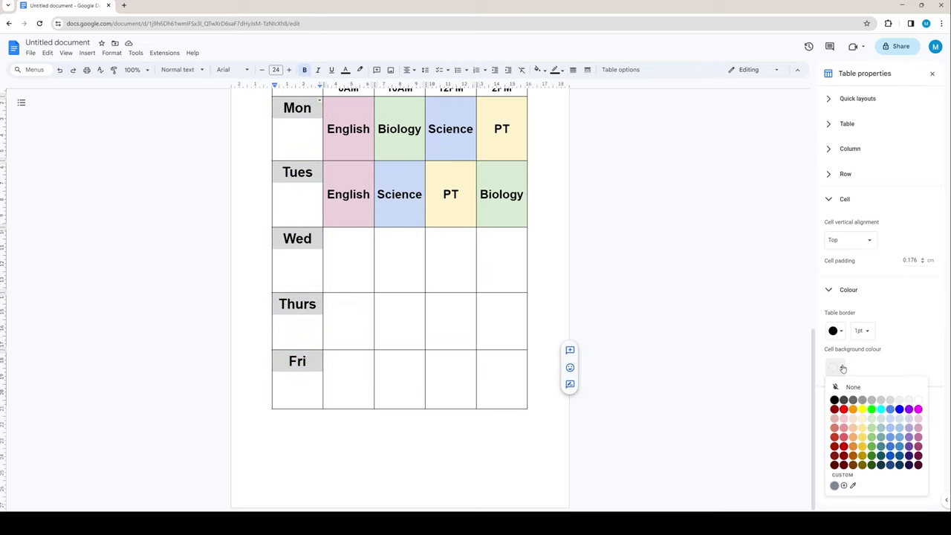
pyautogui.click(835, 410)
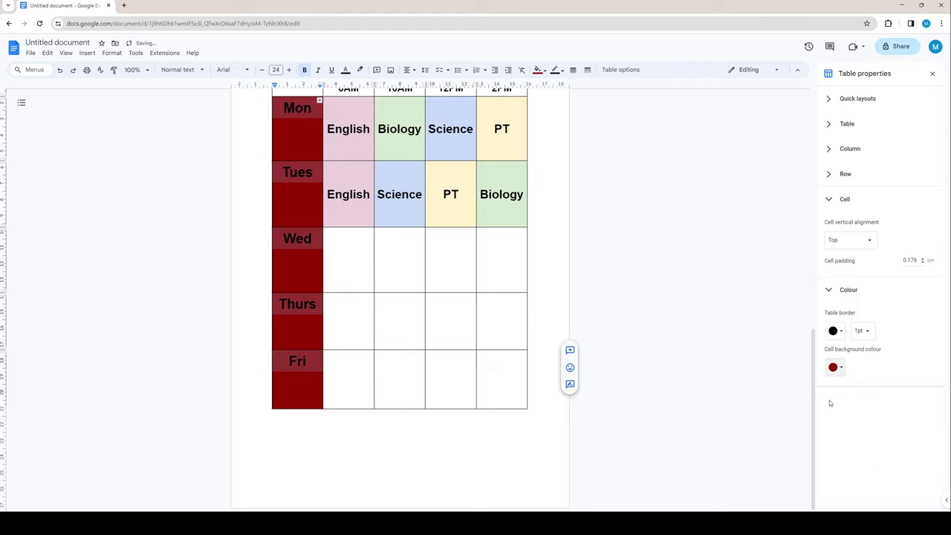
# - Change the text colour of the weekday names from Mon to Fri to white
pyautogui.scroll(1, 364, 246)
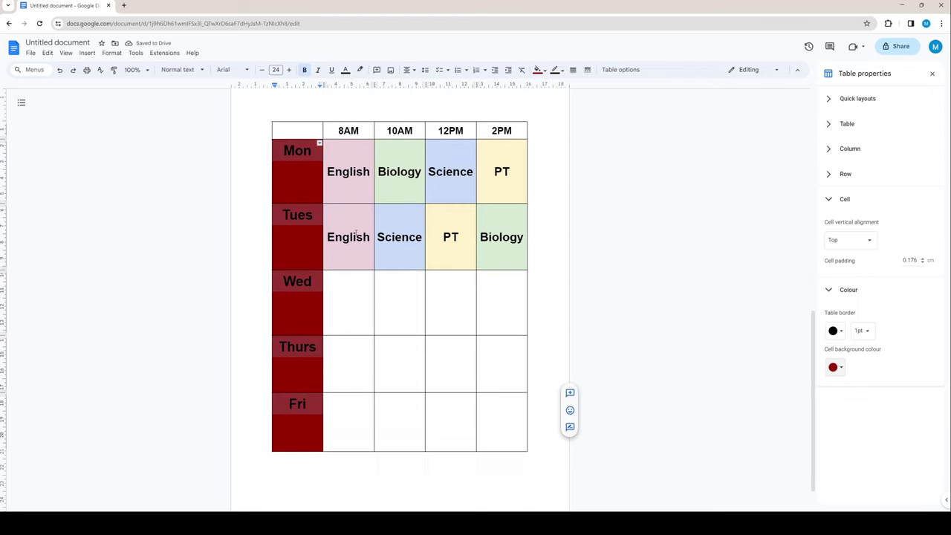
pyautogui.click(346, 72)
pyautogui.click(377, 138)
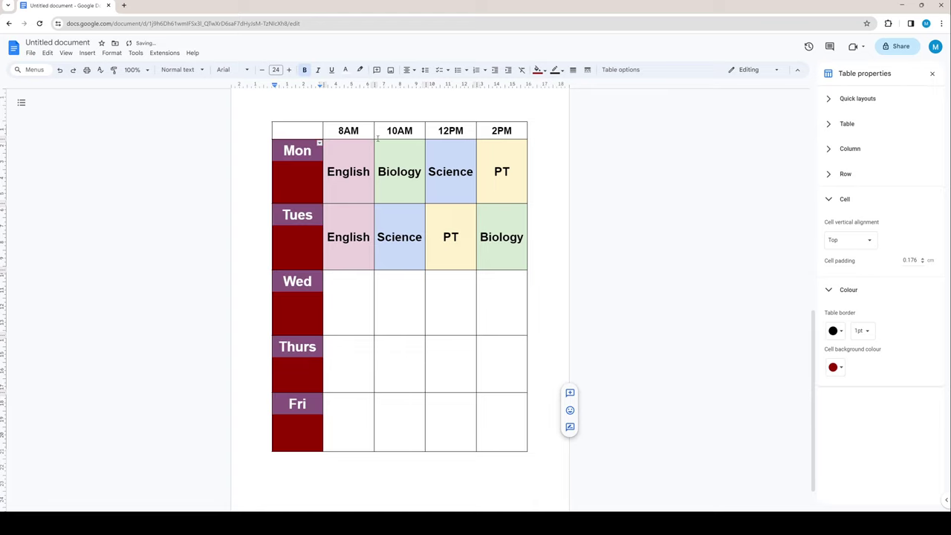
# - Set the vertical alignment of the weekday cells from Mon to Fri to Middle
pyautogui.click(840, 289)
pyautogui.click(847, 240)
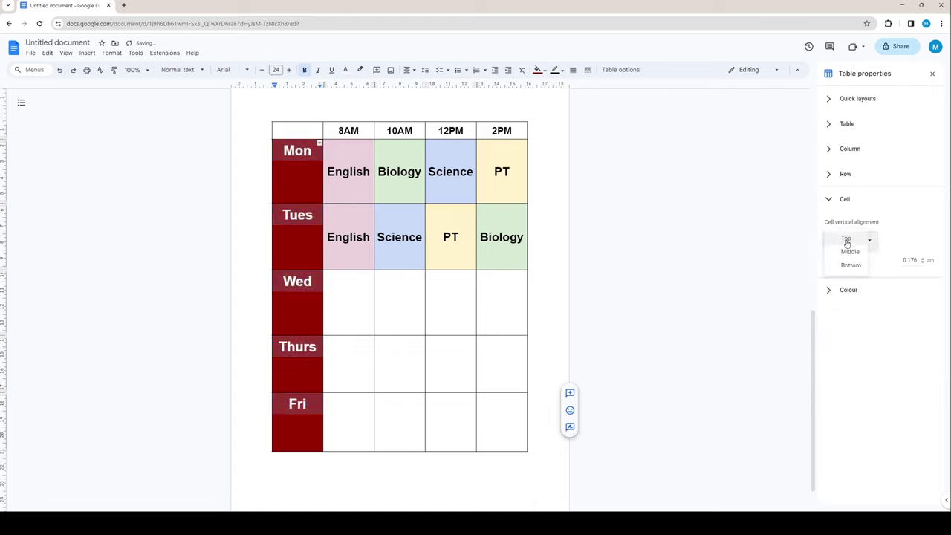
pyautogui.click(849, 252)
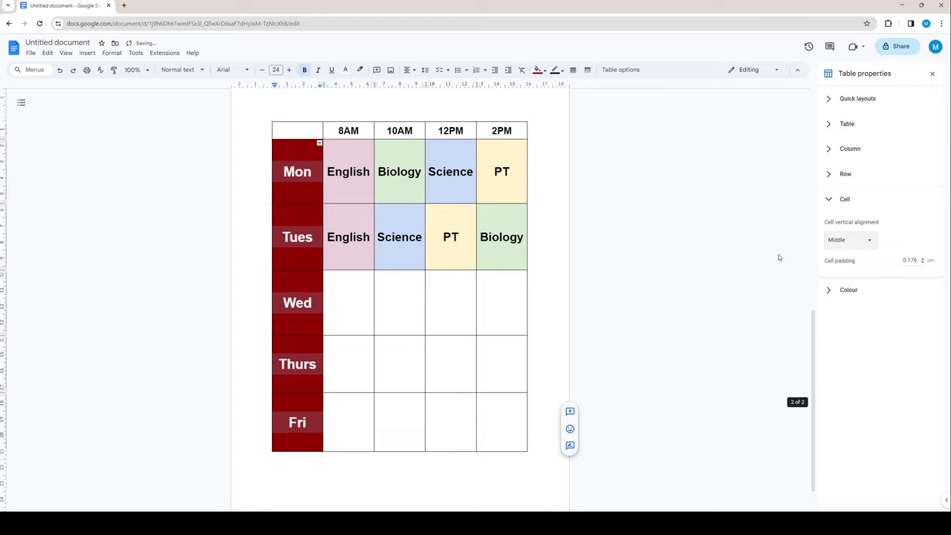
pyautogui.click(398, 275)
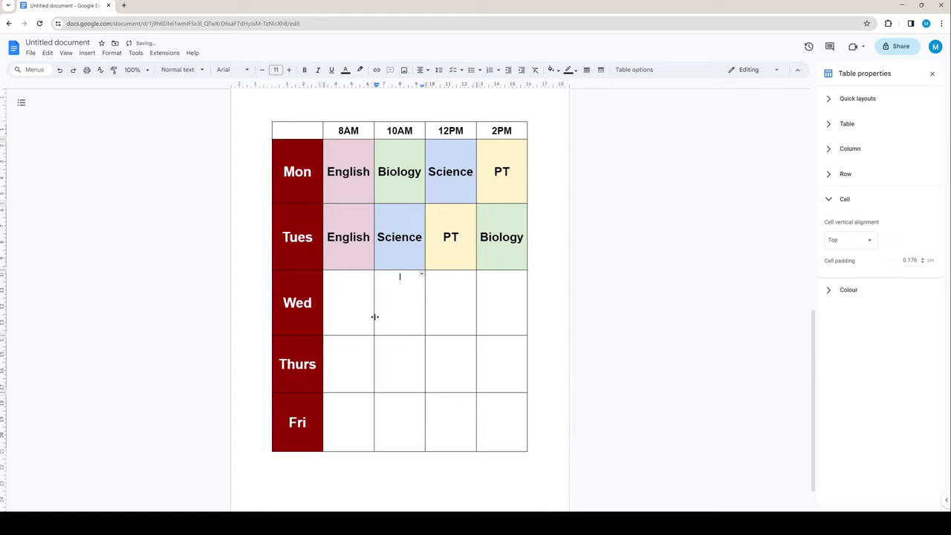
pyautogui.click(340, 302)
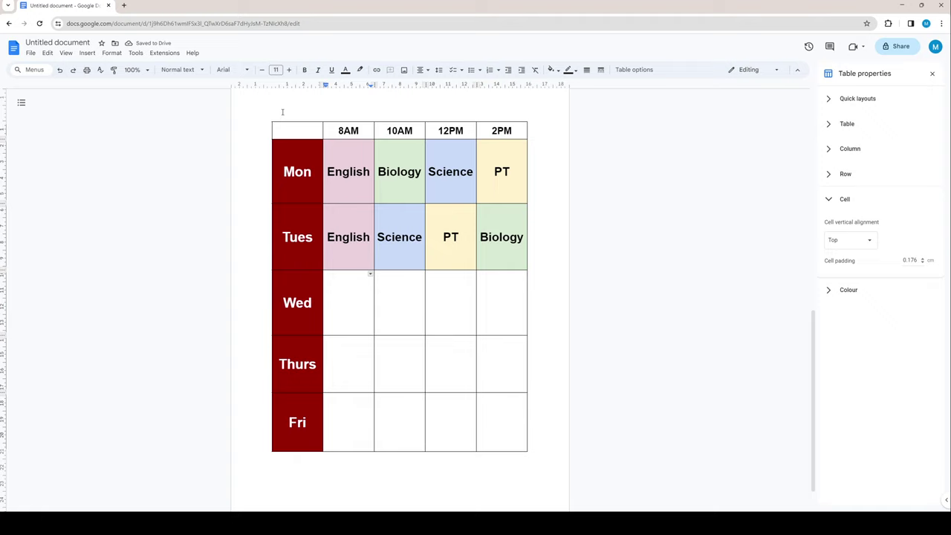